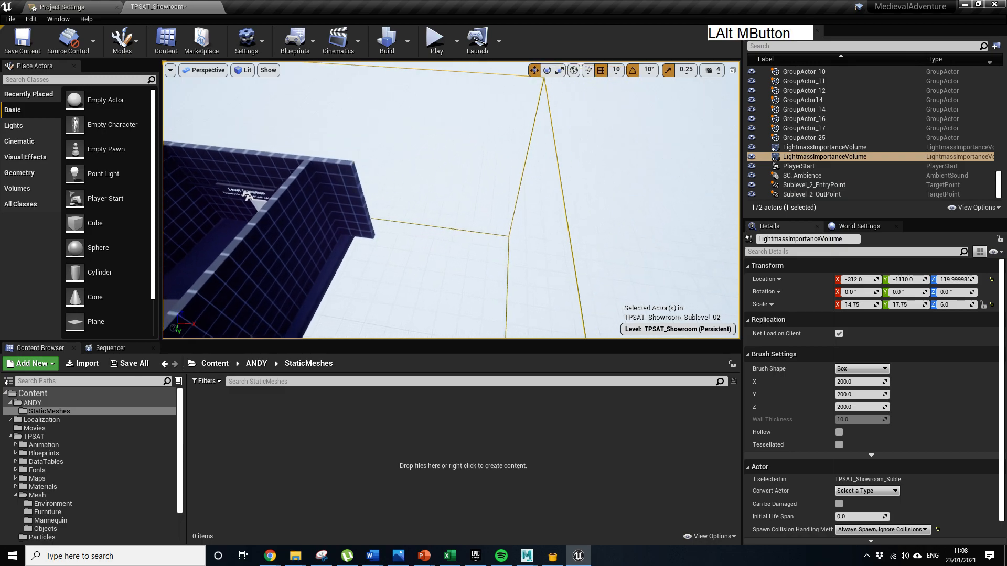
# Start saving the level as a new copy and create a Levels folder beside StaticMeshes in the author's own content folder.
pyautogui.moveTo(522, 249); pyautogui.dragTo(388, 231, button='right')
pyautogui.press('a')
pyautogui.moveTo(300, 269); pyautogui.dragTo(265, 294, button='right')
pyautogui.click(10, 20)
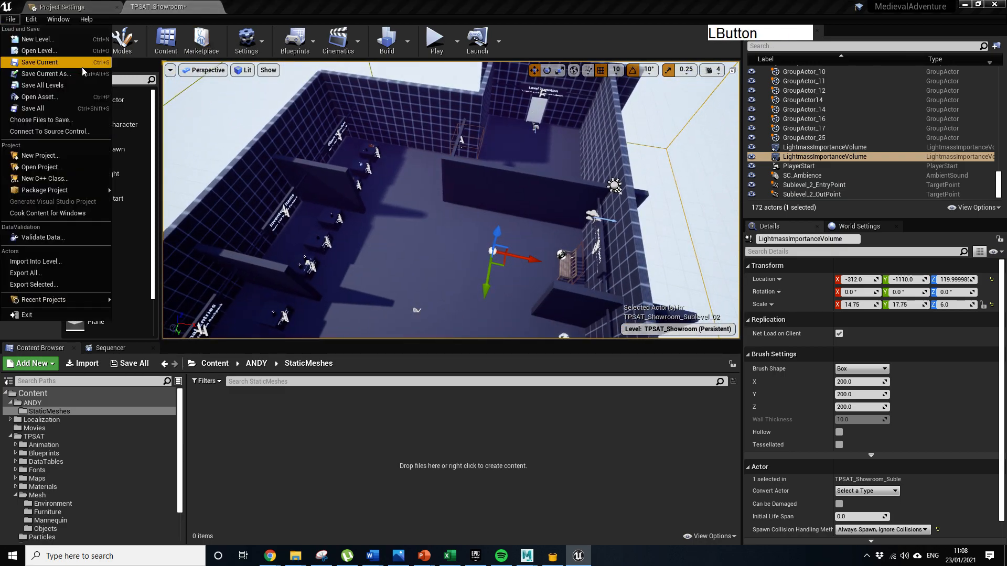
pyautogui.click(46, 73)
pyautogui.moveTo(551, 109); pyautogui.dragTo(643, 127)
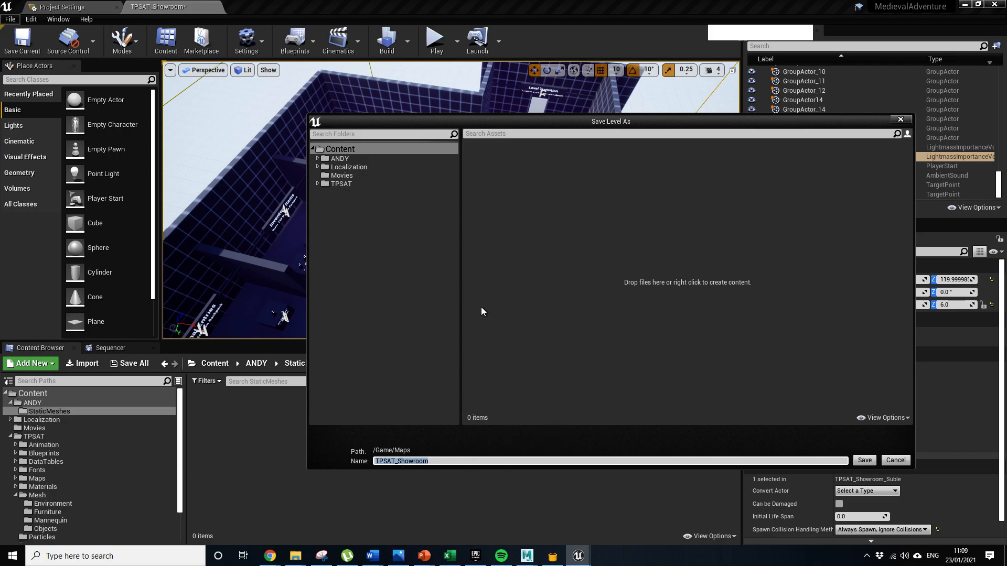
pyautogui.click(364, 159)
pyautogui.rightClick(533, 203)
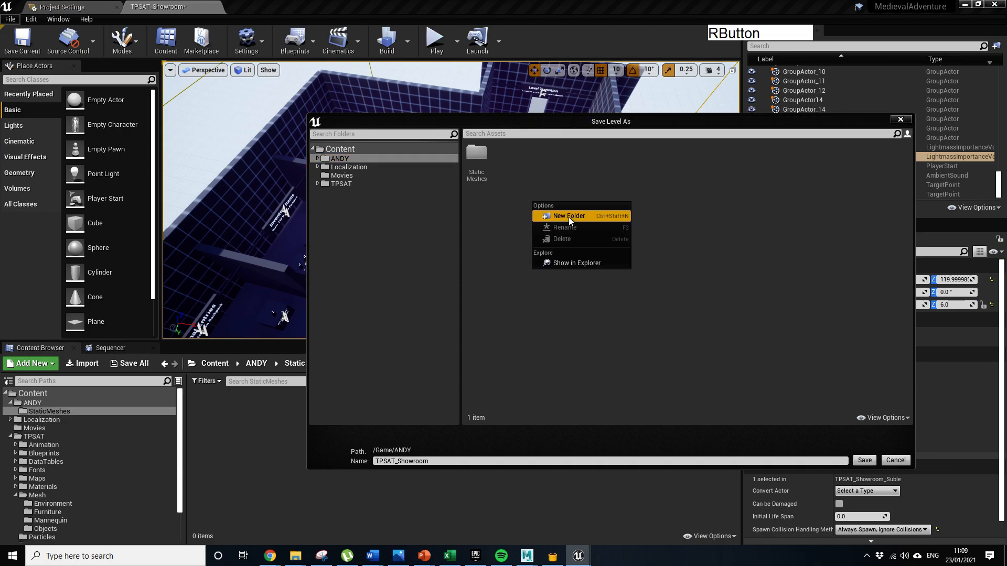
pyautogui.click(574, 215)
pyautogui.press('BackSpace')
pyautogui.write('Levels')
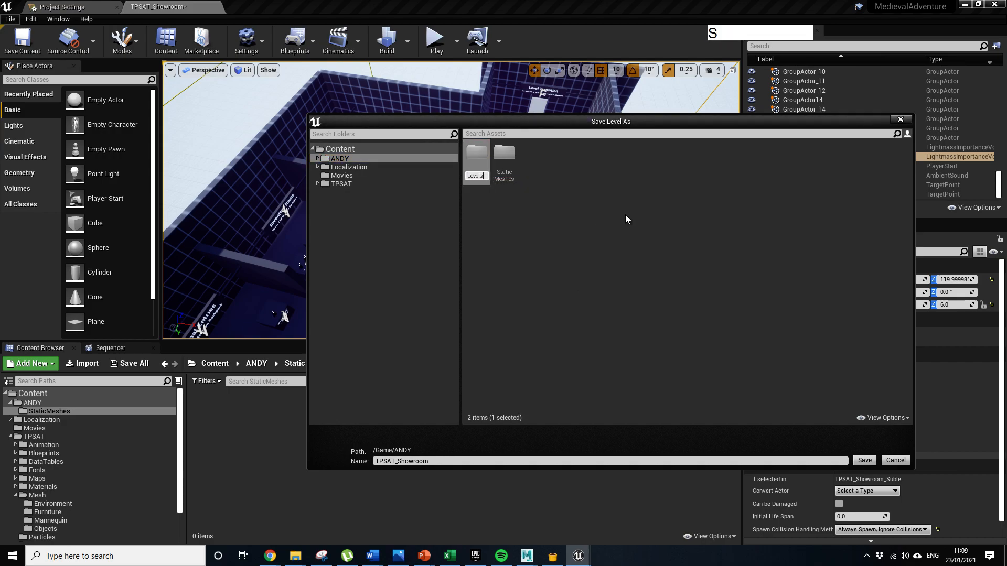
pyautogui.press('Return')
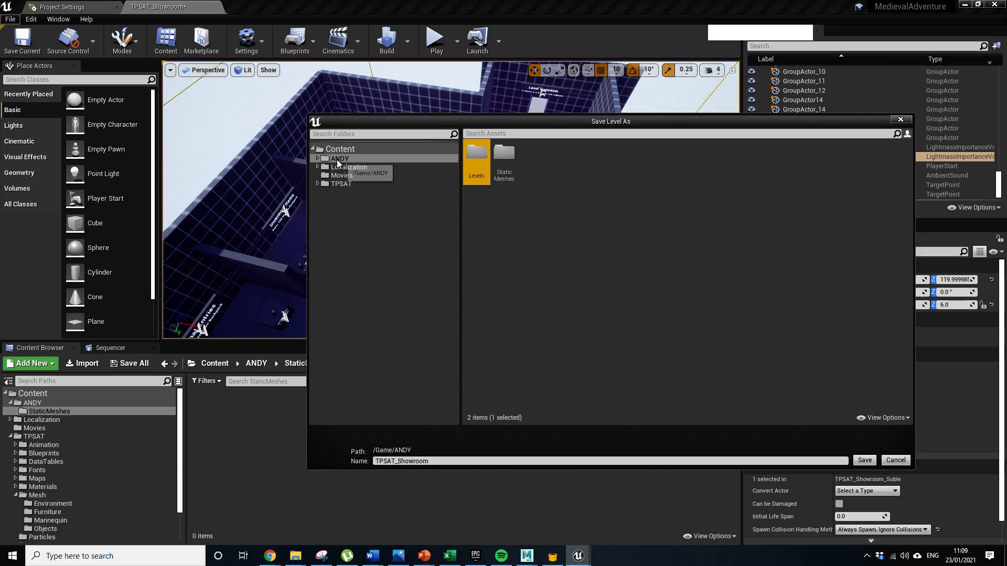
# Name the level copy Medieval_Test and save it.
pyautogui.click(452, 462)
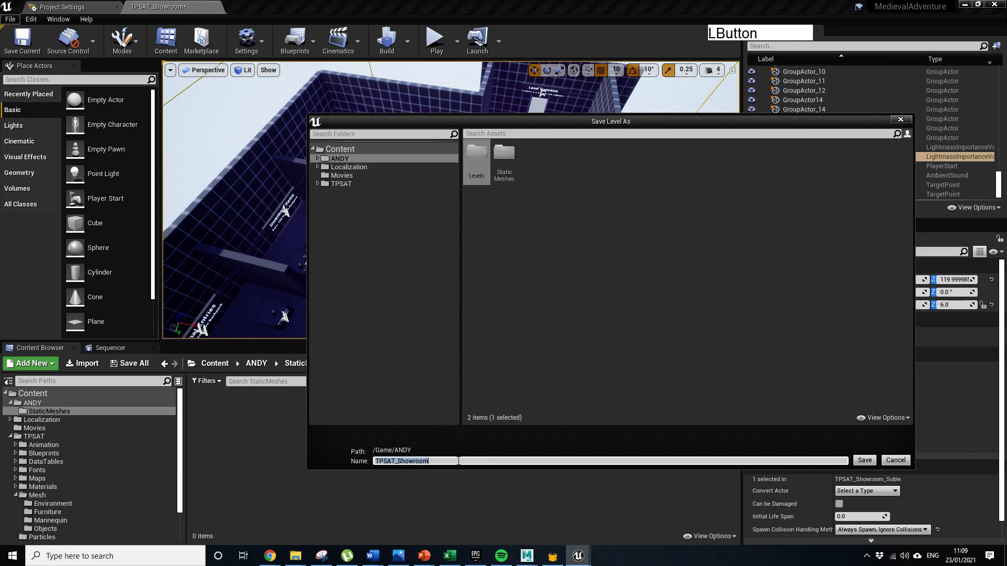
pyautogui.press('BackSpace')
pyautogui.write('Medievil')
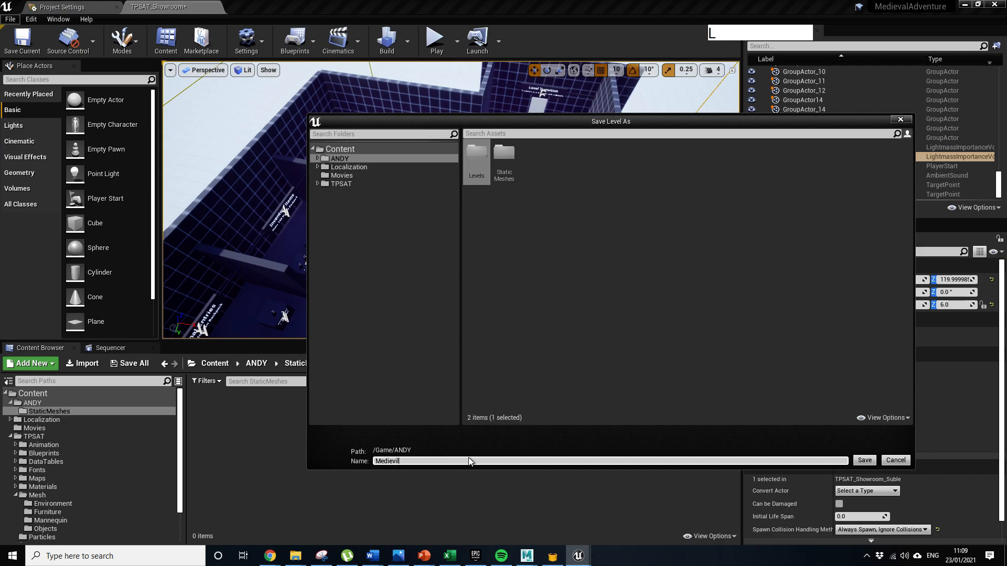
pyautogui.write('_Test')
pyautogui.press('BackSpace')
pyautogui.write('a')
pyautogui.click(864, 461)
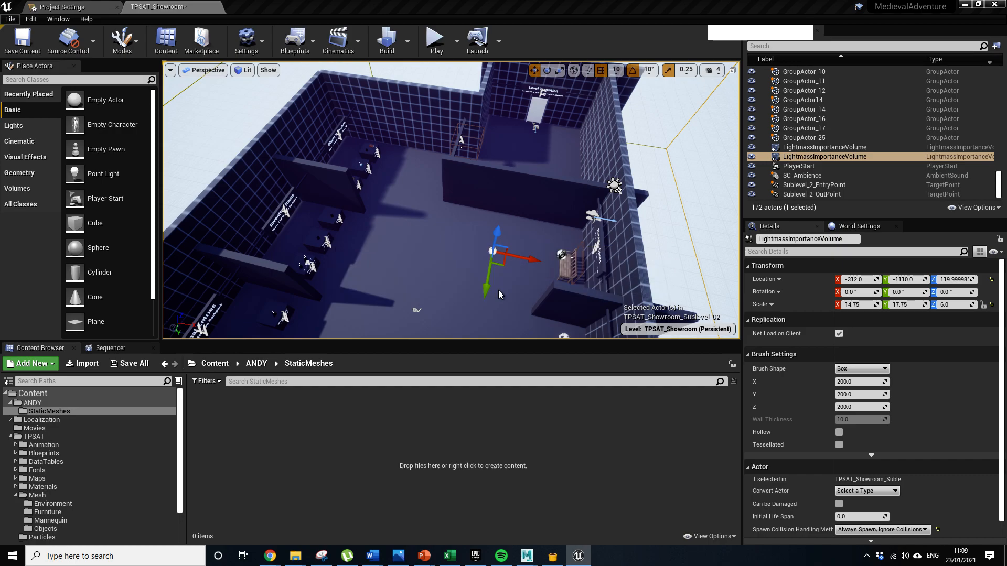
# Duplicate the main showroom Floor and move the copy along X to open space outside the building.
pyautogui.moveTo(537, 224); pyautogui.dragTo(408, 219, button='right')
pyautogui.press('s')
pyautogui.click(345, 224)
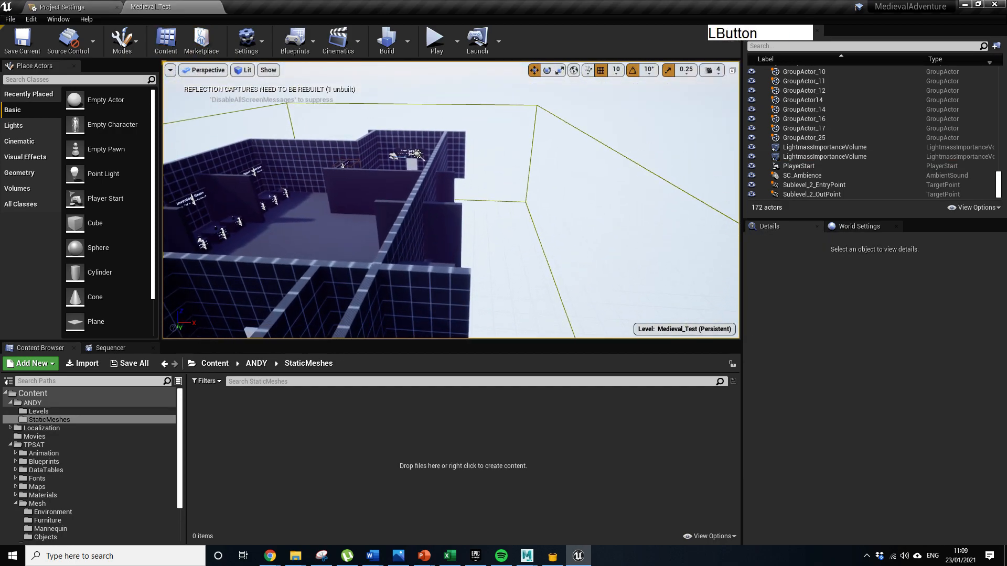
pyautogui.press('s')
pyautogui.moveTo(515, 234); pyautogui.dragTo(514, 223, button='right')
pyautogui.press('ctrl')
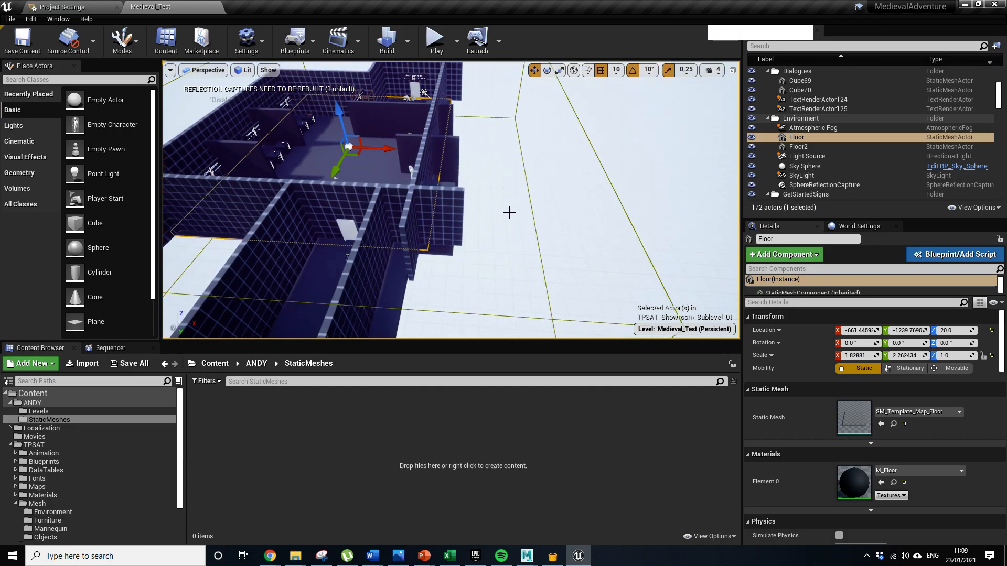
pyautogui.hotkey('ctrl', 'v')
pyautogui.moveTo(400, 152); pyautogui.dragTo(624, 157)
# Stretch the overlapping lightmass importance volumes along X to cover the duplicated floor, scaling the first to 28.5.
pyautogui.rightClick(636, 274)
pyautogui.rightClick(678, 216)
pyautogui.moveTo(589, 216); pyautogui.dragTo(582, 239, button='right')
pyautogui.press('d')
pyautogui.press('s')
pyautogui.moveTo(467, 207)
pyautogui.mouseDown(button='right')
pyautogui.moveTo(470, 226)
pyautogui.moveTo(477, 192)
pyautogui.mouseUp(button='right')
pyautogui.click(477, 211)
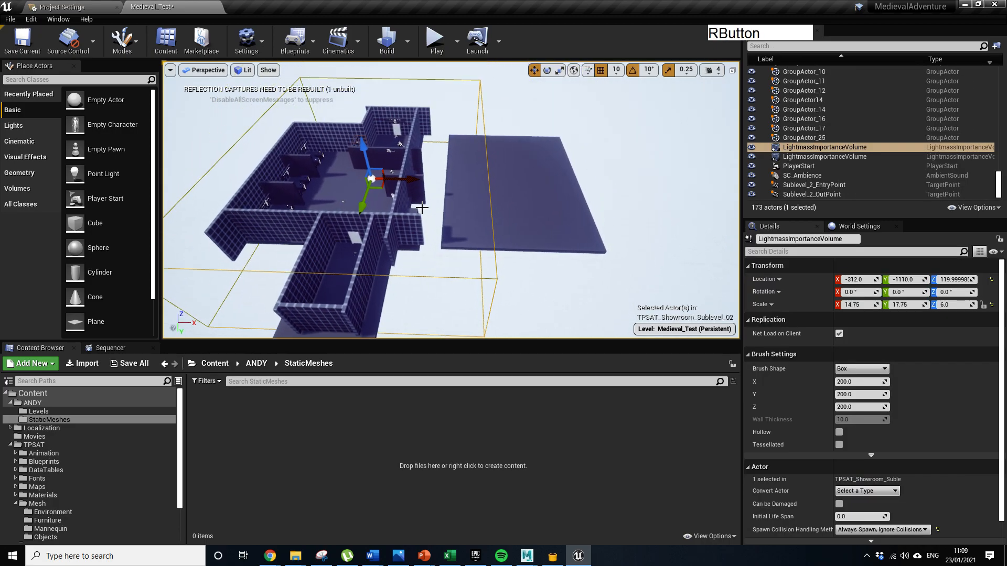
pyautogui.press('r')
pyautogui.moveTo(404, 182); pyautogui.dragTo(303, 160)
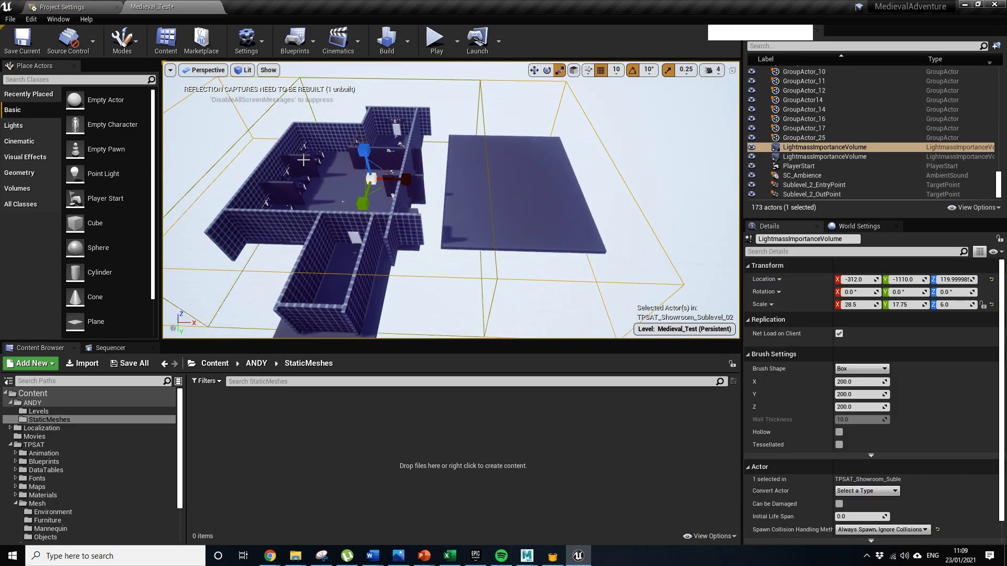
pyautogui.click(496, 261)
pyautogui.press('e')
pyautogui.press('r')
pyautogui.moveTo(405, 180); pyautogui.dragTo(506, 181)
# Move the PlayerStart along X to about 1605.8, out of the showroom and onto the duplicated floor.
pyautogui.moveTo(456, 197); pyautogui.dragTo(379, 165, button='right')
pyautogui.press('w')
pyautogui.press('a')
pyautogui.press('d')
pyautogui.press('s')
pyautogui.press('d')
pyautogui.press('s')
pyautogui.press('w')
pyautogui.press('a')
pyautogui.press('s')
pyautogui.click(392, 161)
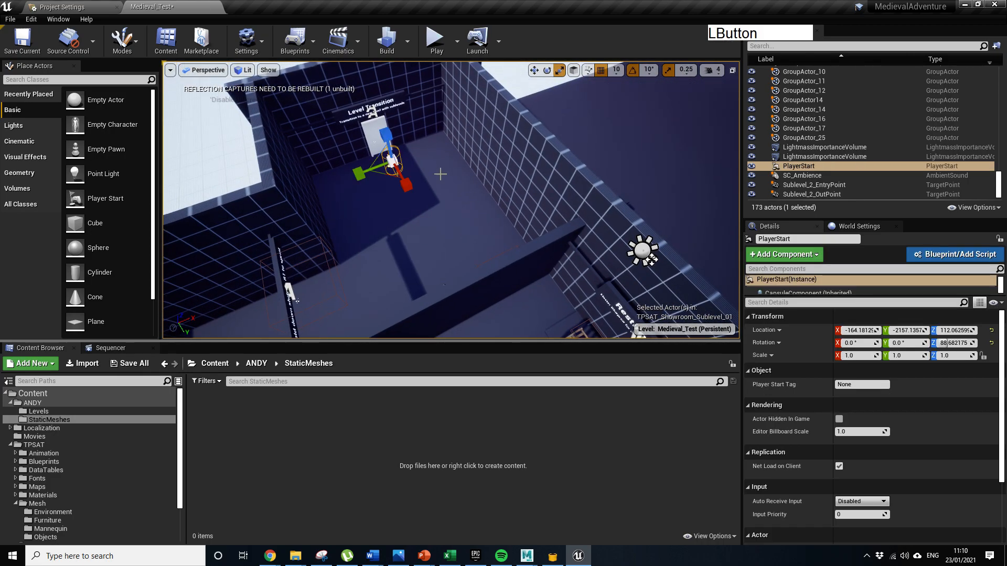
pyautogui.press('s')
pyautogui.moveTo(525, 220); pyautogui.dragTo(369, 182, button='right')
pyautogui.press('d')
pyautogui.press('w')
pyautogui.moveTo(420, 167); pyautogui.dragTo(650, 113)
pyautogui.press('w')
# Check the PlayerStart's position on the duplicated floor from outside the building and play the level.
pyautogui.moveTo(650, 112); pyautogui.dragTo(881, 179, button='right')
pyautogui.press('a')
pyautogui.press('s')
pyautogui.press('s')
pyautogui.moveTo(498, 158); pyautogui.dragTo(508, 106, button='right')
pyautogui.press('d')
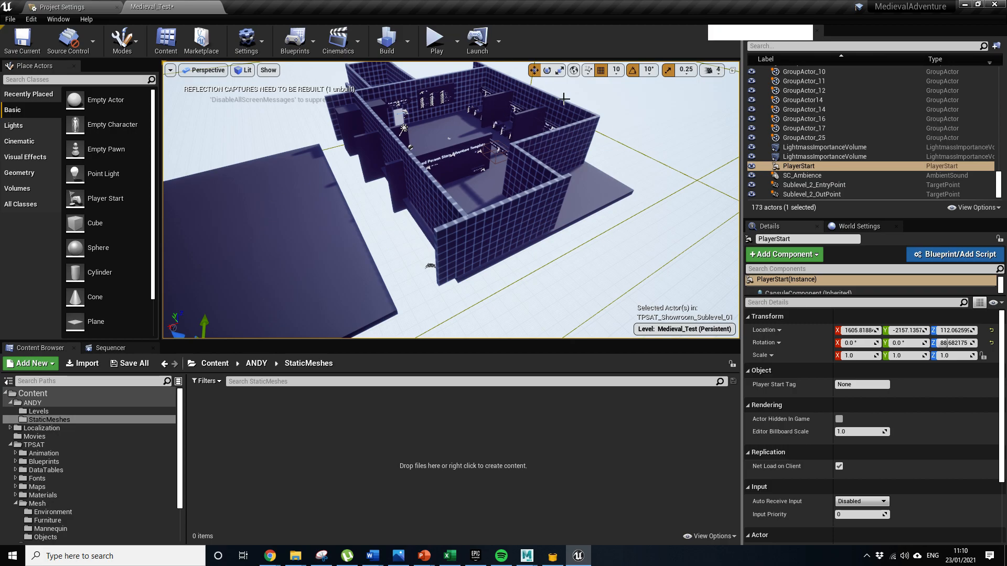
pyautogui.press('w')
pyautogui.moveTo(268, 256); pyautogui.dragTo(231, 262, button='right')
pyautogui.press('a')
pyautogui.press('a')
pyautogui.click(433, 41)
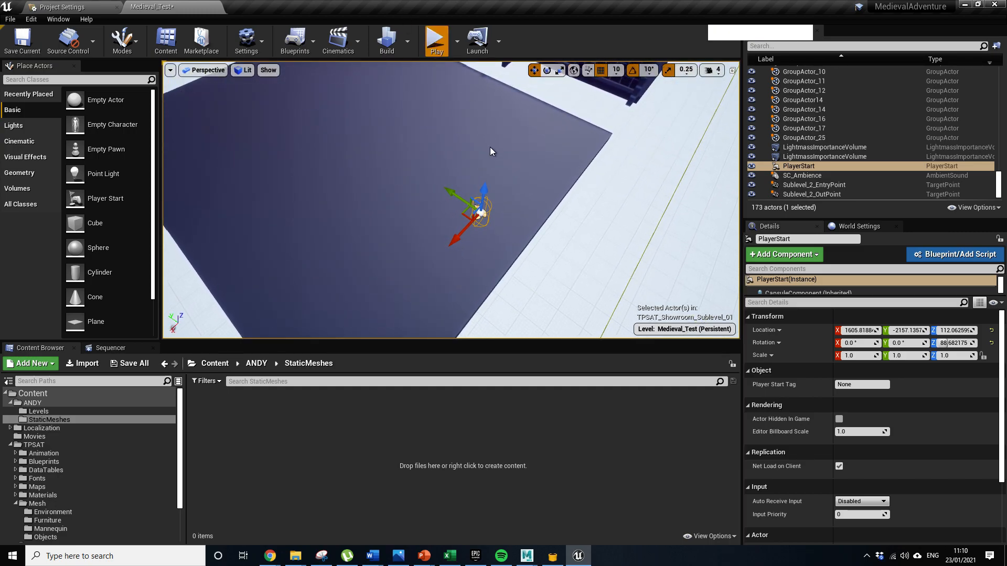
# Switch to Maya and examine the row of modular archway wall pieces from the front, back and side.
pyautogui.moveTo(532, 563)
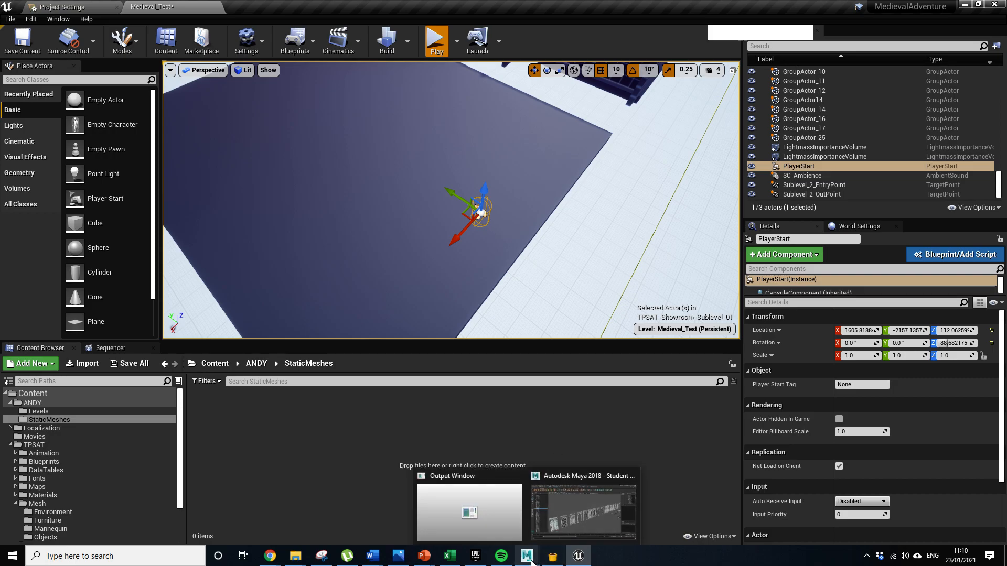
pyautogui.click(566, 521)
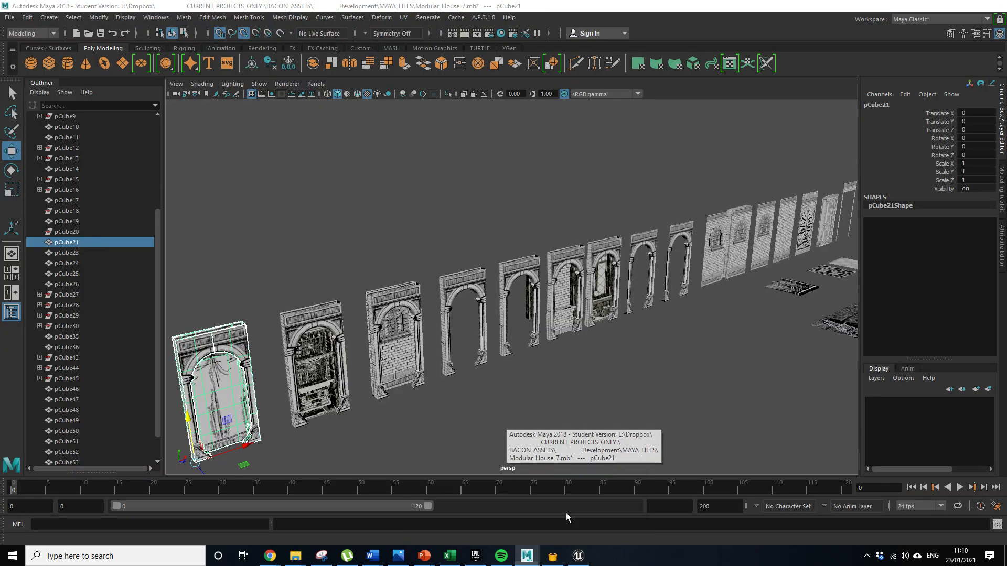
pyautogui.rightClick(462, 254)
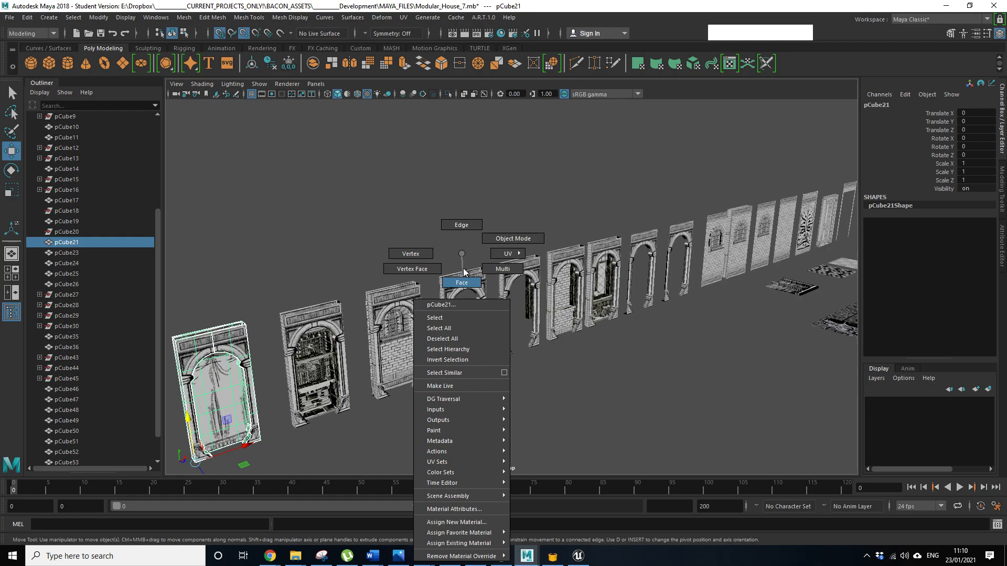
pyautogui.press('Escape')
pyautogui.keyDown('alt'); pyautogui.moveTo(565, 425); pyautogui.dragTo(467, 420); pyautogui.keyUp('alt')
pyautogui.keyDown('alt'); pyautogui.moveTo(467, 420); pyautogui.dragTo(589, 386, button='middle'); pyautogui.keyUp('alt')
pyautogui.keyDown('alt'); pyautogui.moveTo(589, 387); pyautogui.dragTo(479, 407); pyautogui.keyUp('alt')
pyautogui.scroll(3, 448, 428)
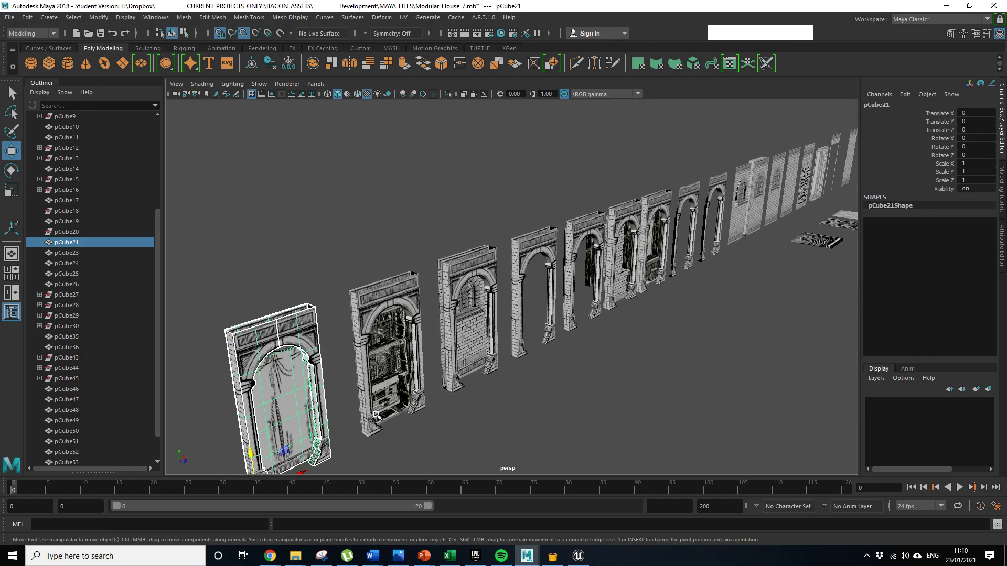
pyautogui.keyDown('alt'); pyautogui.moveTo(351, 415); pyautogui.dragTo(377, 409); pyautogui.keyUp('alt')
pyautogui.keyDown('alt'); pyautogui.moveTo(377, 409); pyautogui.dragTo(408, 379, button='middle'); pyautogui.keyUp('alt')
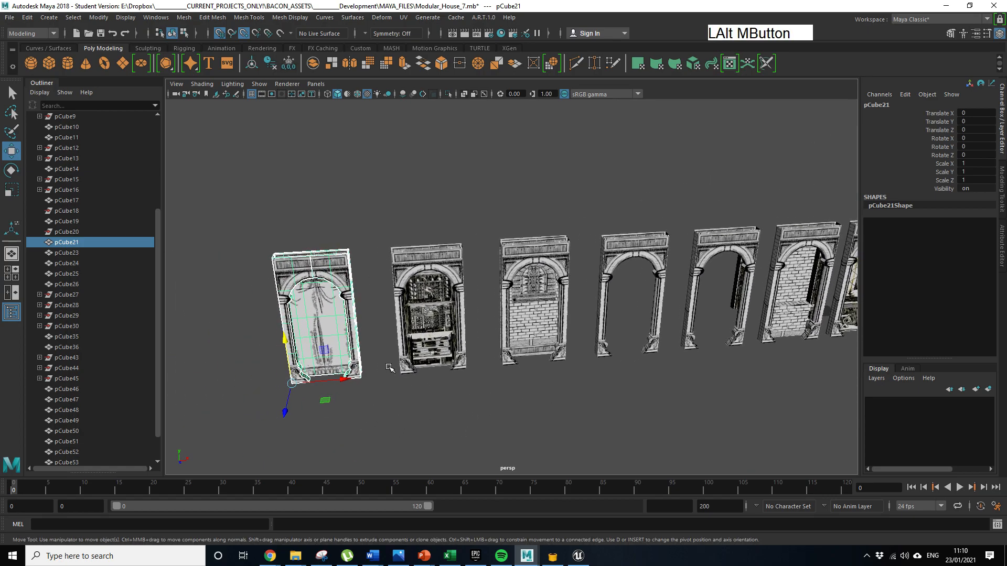
pyautogui.keyDown('alt'); pyautogui.moveTo(467, 385); pyautogui.dragTo(351, 395); pyautogui.keyUp('alt')
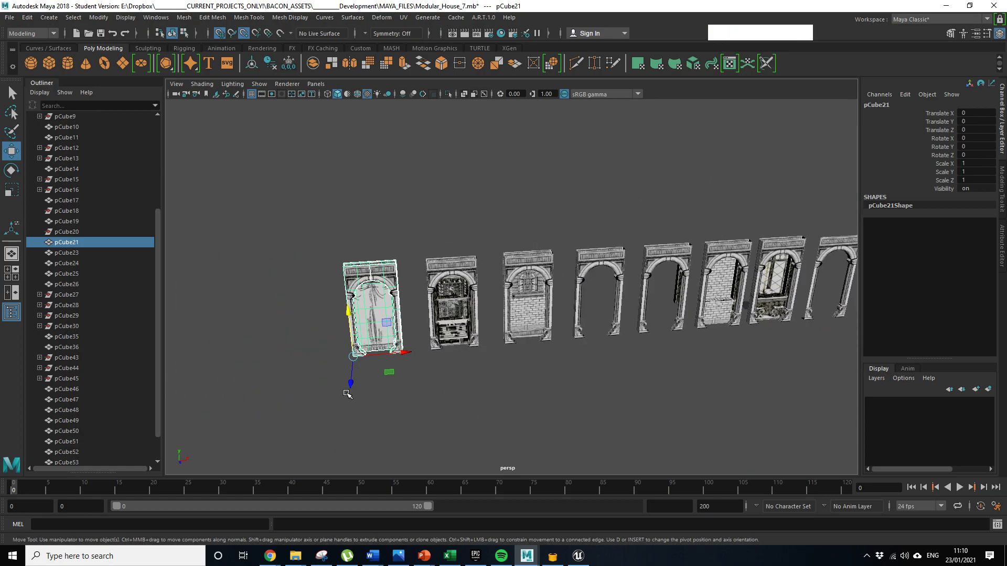
pyautogui.keyDown('alt'); pyautogui.moveTo(377, 358); pyautogui.dragTo(330, 372, button='middle'); pyautogui.keyUp('alt')
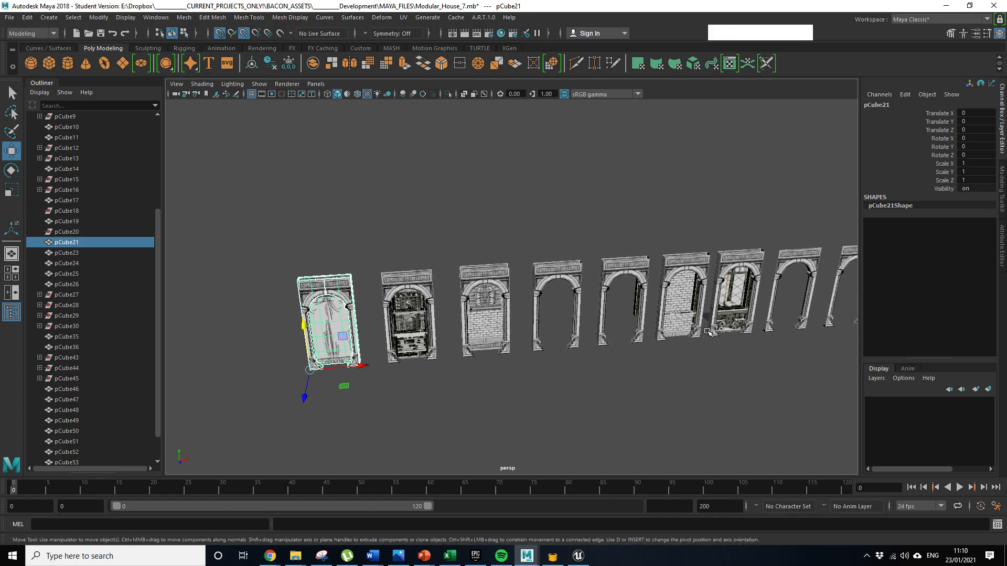
pyautogui.keyDown('alt'); pyautogui.moveTo(725, 346); pyautogui.dragTo(685, 400, button='middle'); pyautogui.keyUp('alt')
pyautogui.keyDown('alt'); pyautogui.moveTo(686, 400); pyautogui.dragTo(624, 452); pyautogui.keyUp('alt')
pyautogui.keyDown('alt'); pyautogui.moveTo(539, 326); pyautogui.dragTo(569, 353, button='middle'); pyautogui.keyUp('alt')
pyautogui.keyDown('alt'); pyautogui.moveTo(569, 354); pyautogui.dragTo(580, 328); pyautogui.keyUp('alt')
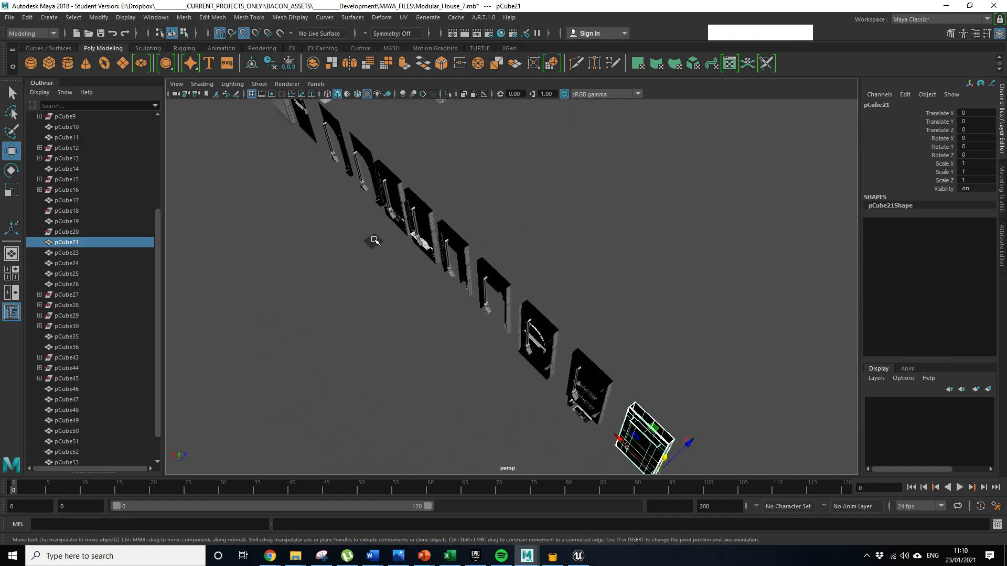
pyautogui.keyDown('alt'); pyautogui.moveTo(656, 333); pyautogui.dragTo(494, 341); pyautogui.keyUp('alt')
pyautogui.keyDown('alt'); pyautogui.moveTo(494, 341); pyautogui.dragTo(509, 240, button='middle'); pyautogui.keyUp('alt')
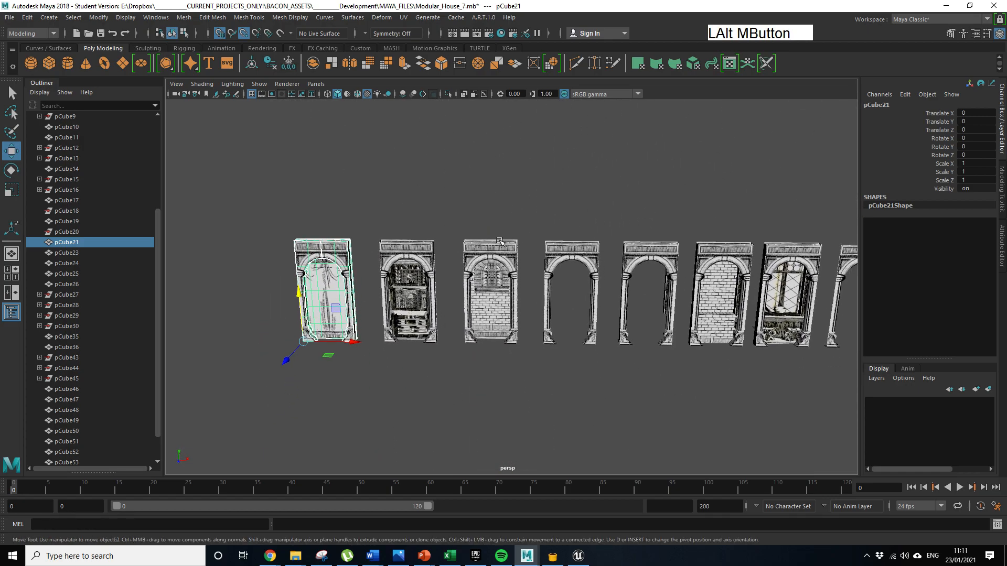
pyautogui.keyDown('alt'); pyautogui.moveTo(509, 241); pyautogui.dragTo(493, 375); pyautogui.keyUp('alt')
pyautogui.keyDown('alt'); pyautogui.moveTo(623, 372); pyautogui.dragTo(496, 395, button='middle'); pyautogui.keyUp('alt')
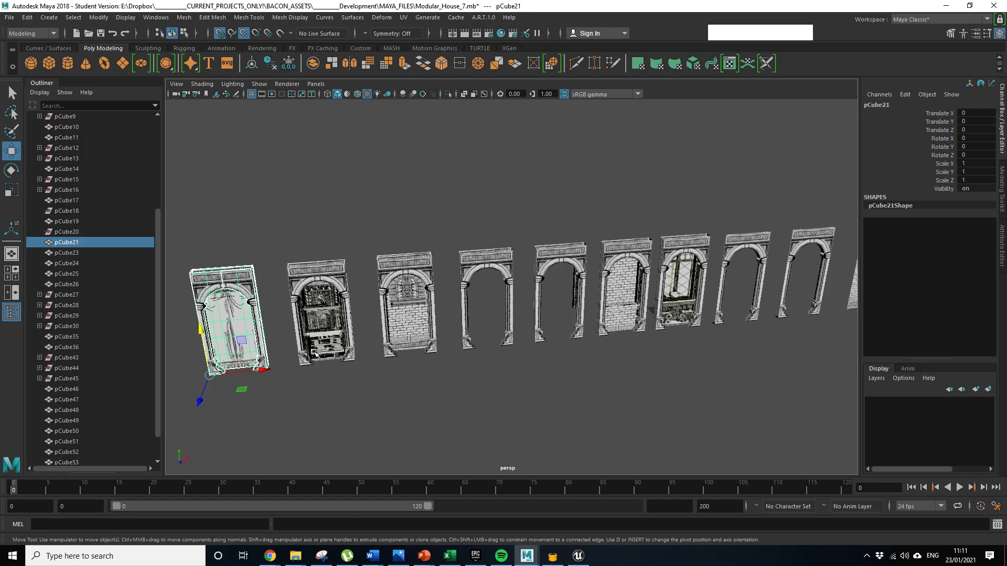
pyautogui.keyDown('alt'); pyautogui.moveTo(415, 409); pyautogui.dragTo(378, 405); pyautogui.keyUp('alt')
pyautogui.keyDown('alt'); pyautogui.moveTo(377, 405); pyautogui.dragTo(484, 386, button='middle'); pyautogui.keyUp('alt')
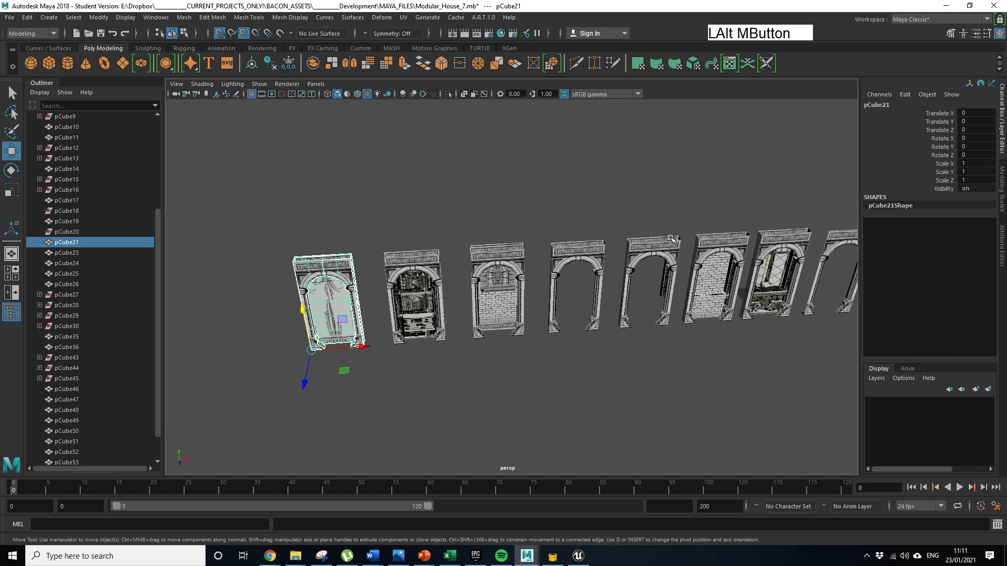
# Apply an absolute transform of X 0, Y 0, Z 0 to the curtained archway module pCube21.
pyautogui.click(548, 33)
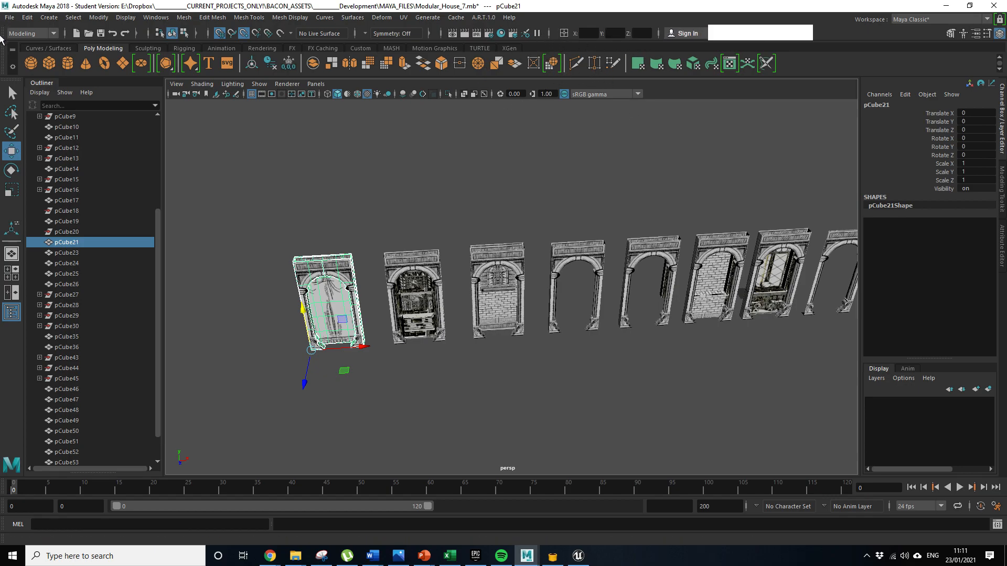
pyautogui.click(588, 33)
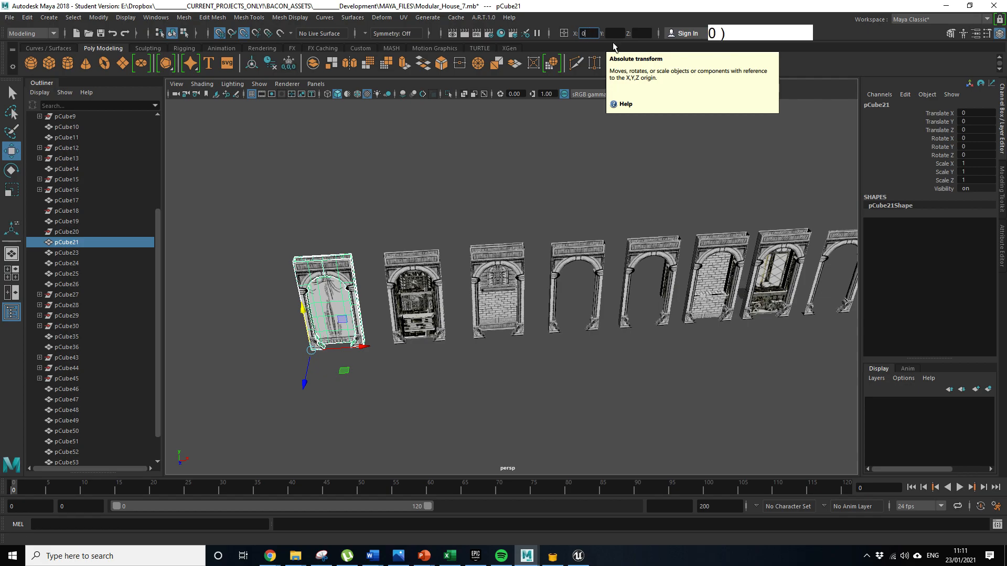
pyautogui.click(619, 35)
pyautogui.write('0')
pyautogui.click(644, 36)
pyautogui.write('0')
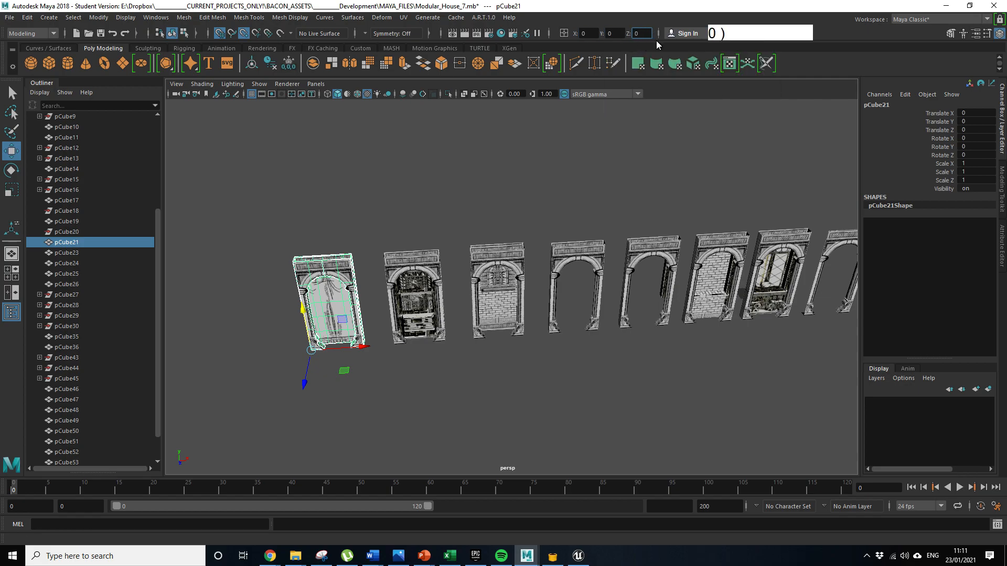
pyautogui.press('Return')
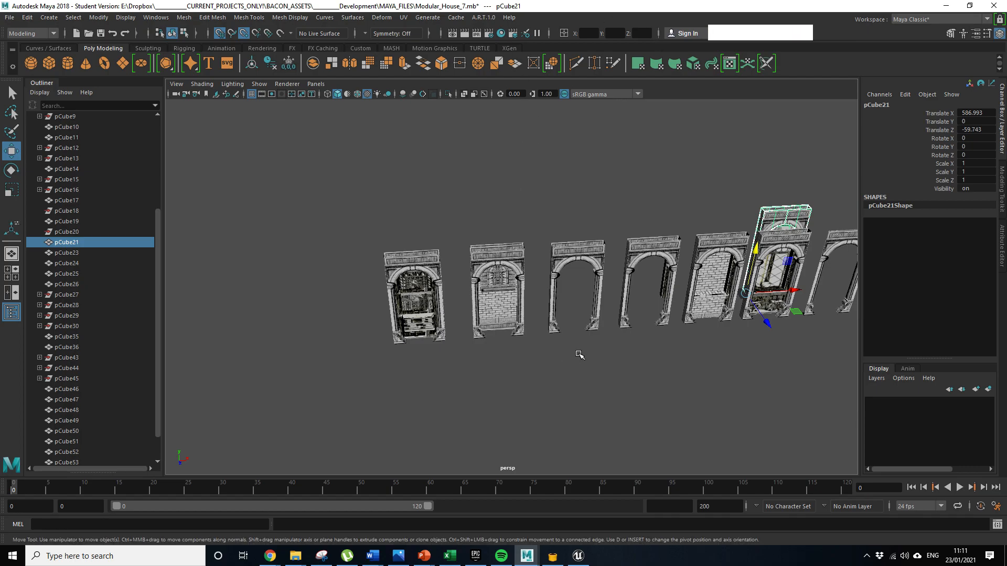
# Delete the textured strip of faces at the top of the moved archway module in face mode.
pyautogui.keyDown('alt'); pyautogui.moveTo(560, 331); pyautogui.dragTo(357, 338, button='middle'); pyautogui.keyUp('alt')
pyautogui.keyDown('alt'); pyautogui.moveTo(356, 338); pyautogui.dragTo(399, 372, button='right'); pyautogui.keyUp('alt')
pyautogui.keyDown('alt'); pyautogui.moveTo(399, 372); pyautogui.dragTo(656, 273); pyautogui.keyUp('alt')
pyautogui.keyDown('alt'); pyautogui.moveTo(655, 273); pyautogui.dragTo(519, 261, button='middle'); pyautogui.keyUp('alt')
pyautogui.keyDown('alt'); pyautogui.moveTo(519, 262); pyautogui.dragTo(294, 189); pyautogui.keyUp('alt')
pyautogui.moveTo(599, 189); pyautogui.dragTo(600, 216, button='right')
pyautogui.click(598, 193)
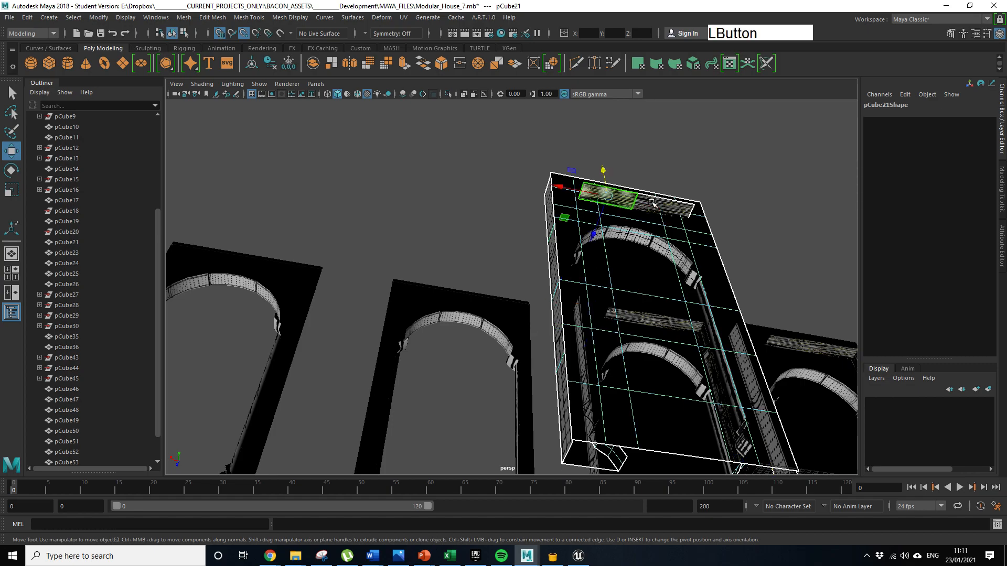
pyautogui.press('Delete')
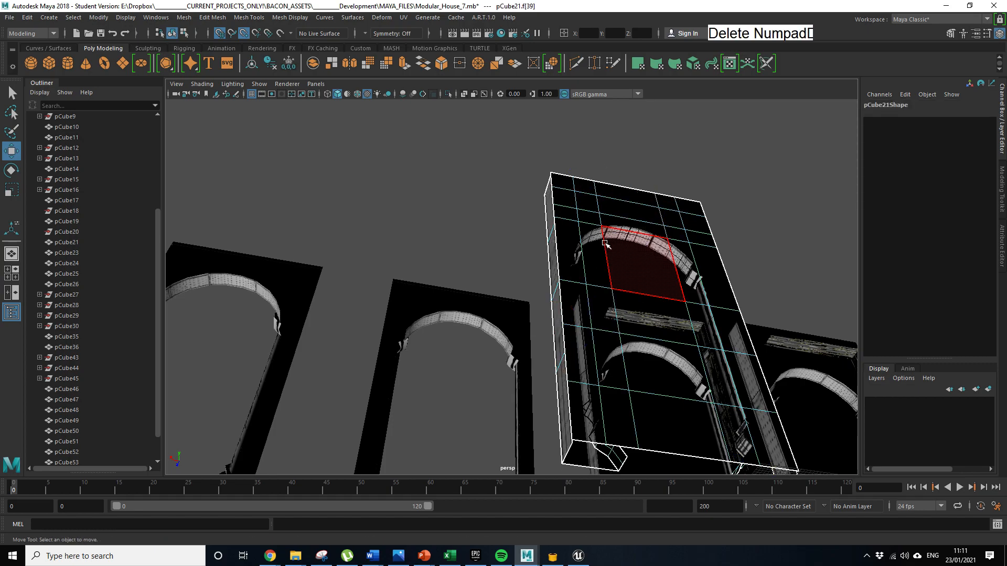
# Return the archway module to object mode, select it and examine its top from several angles.
pyautogui.keyDown('alt'); pyautogui.moveTo(471, 288); pyautogui.dragTo(603, 376); pyautogui.keyUp('alt')
pyautogui.keyDown('alt'); pyautogui.moveTo(588, 308); pyautogui.dragTo(506, 371); pyautogui.keyUp('alt')
pyautogui.keyDown('alt'); pyautogui.moveTo(439, 330); pyautogui.dragTo(603, 328, button='middle'); pyautogui.keyUp('alt')
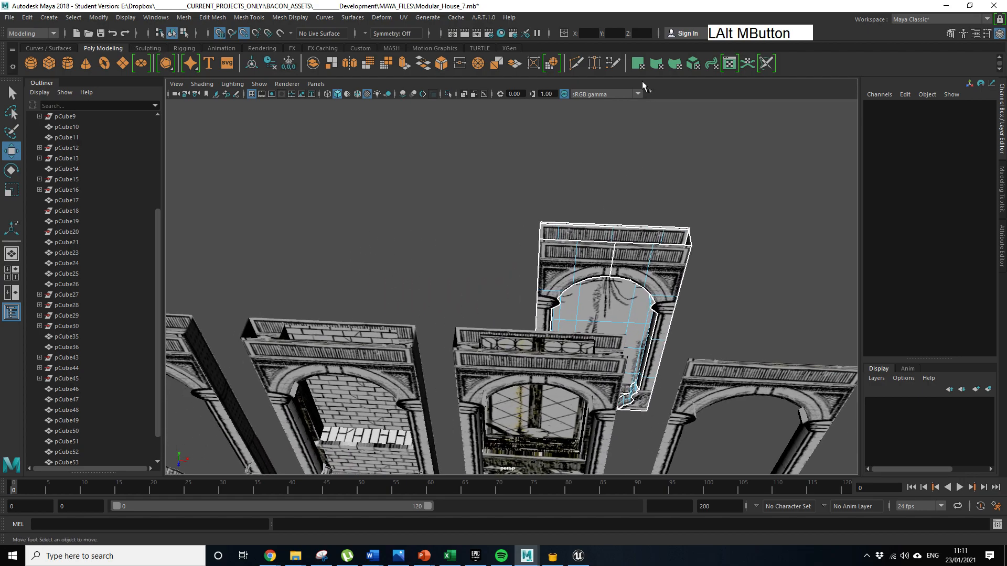
pyautogui.keyDown('alt'); pyautogui.moveTo(488, 285); pyautogui.dragTo(571, 278); pyautogui.keyUp('alt')
pyautogui.moveTo(551, 254); pyautogui.dragTo(600, 235, button='right')
pyautogui.click(565, 257)
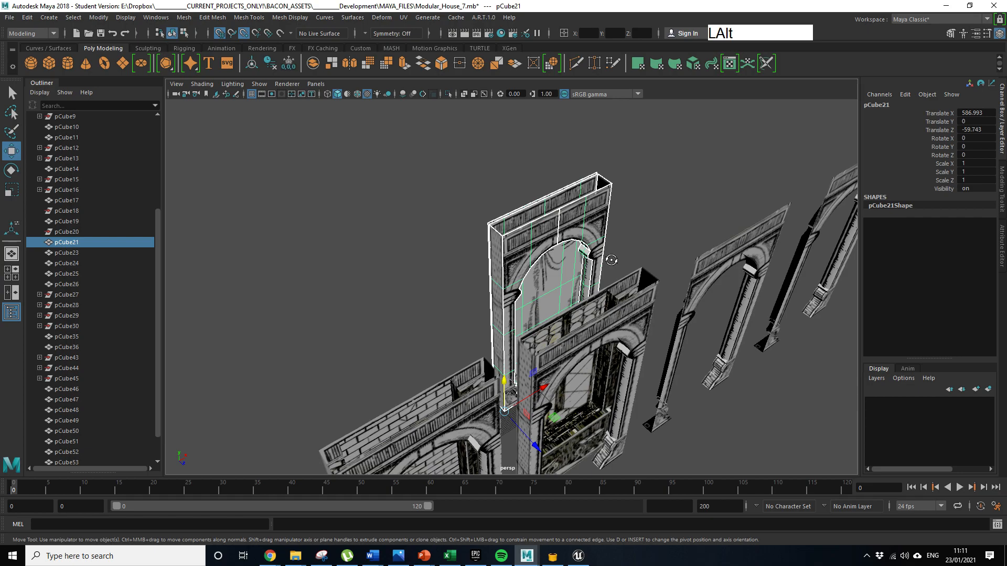
pyautogui.keyDown('alt'); pyautogui.moveTo(610, 259); pyautogui.dragTo(620, 295); pyautogui.keyUp('alt')
pyautogui.keyDown('alt'); pyautogui.moveTo(508, 271); pyautogui.dragTo(453, 210); pyautogui.keyUp('alt')
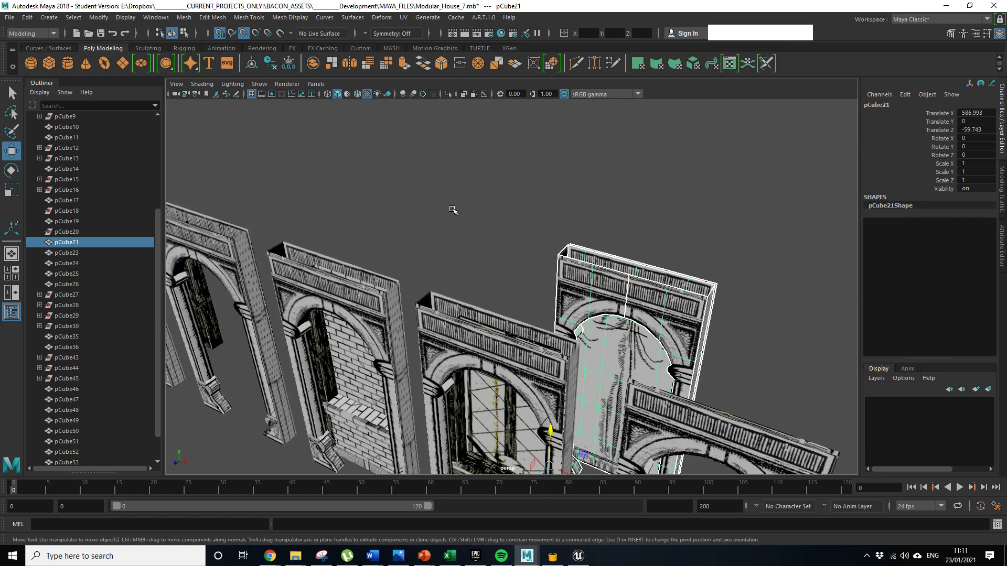
pyautogui.click(9, 17)
pyautogui.click(39, 155)
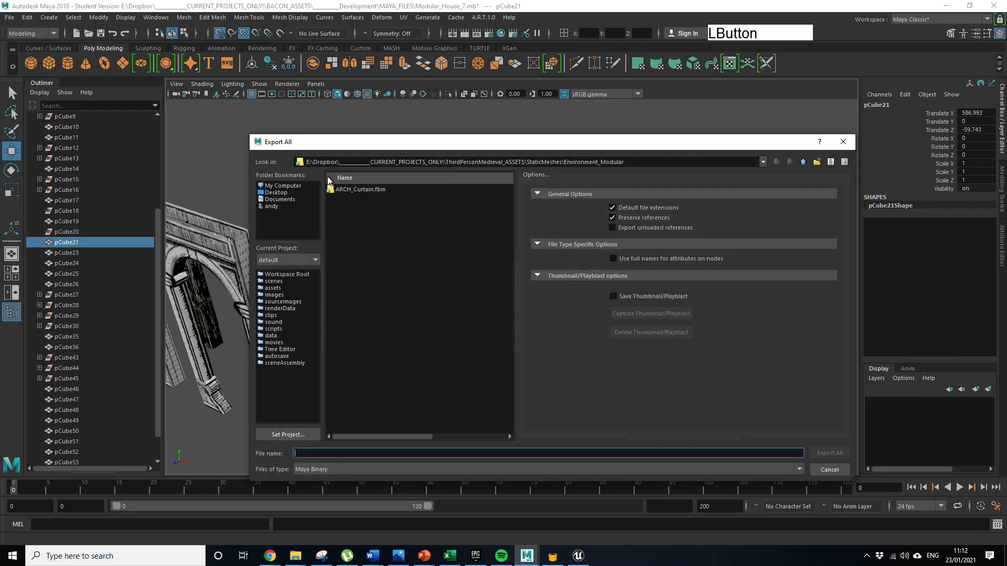
pyautogui.press('Escape')
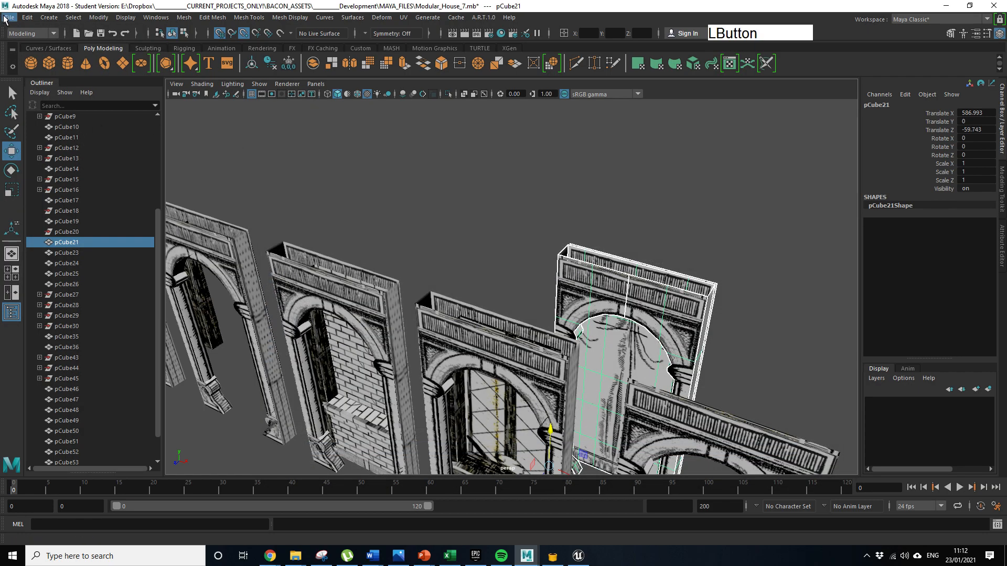
# Export the selected archway module as an FBX with embedded media, overwriting ARCH_Curtain.fbx in the Environment_Modular folder.
pyautogui.click(9, 17)
pyautogui.click(62, 165)
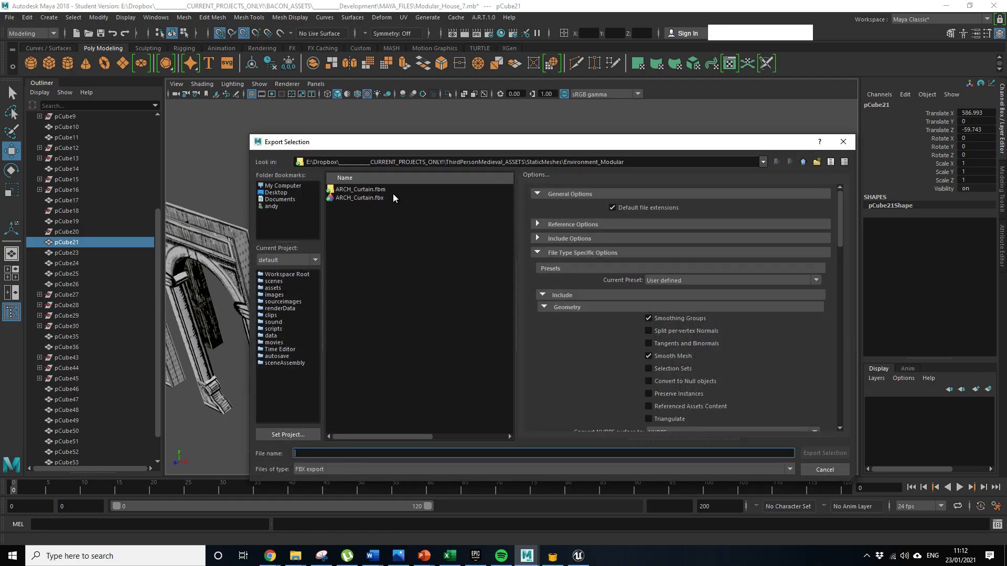
pyautogui.click(359, 198)
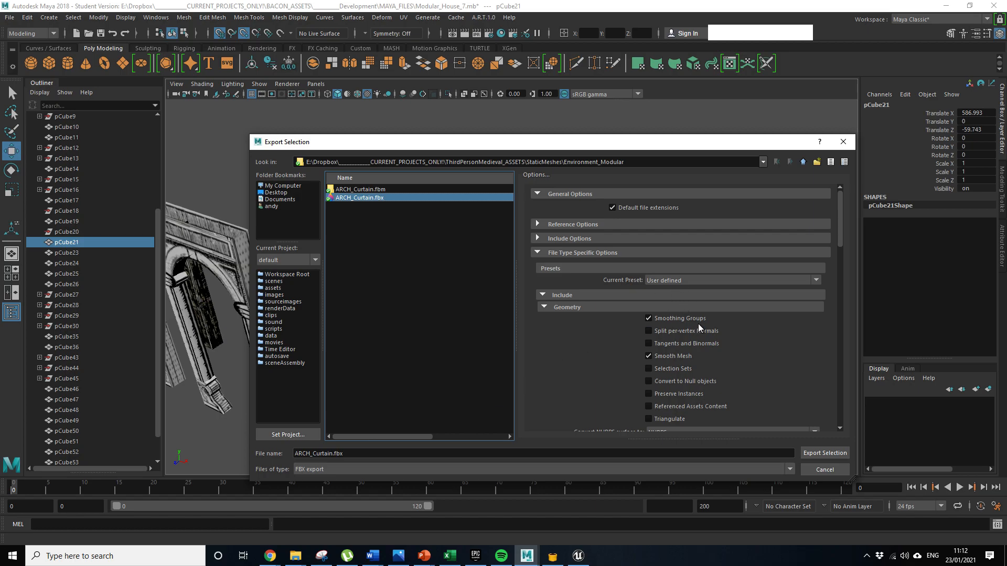
pyautogui.scroll(-3, 698, 327)
pyautogui.scroll(-3, 647, 366)
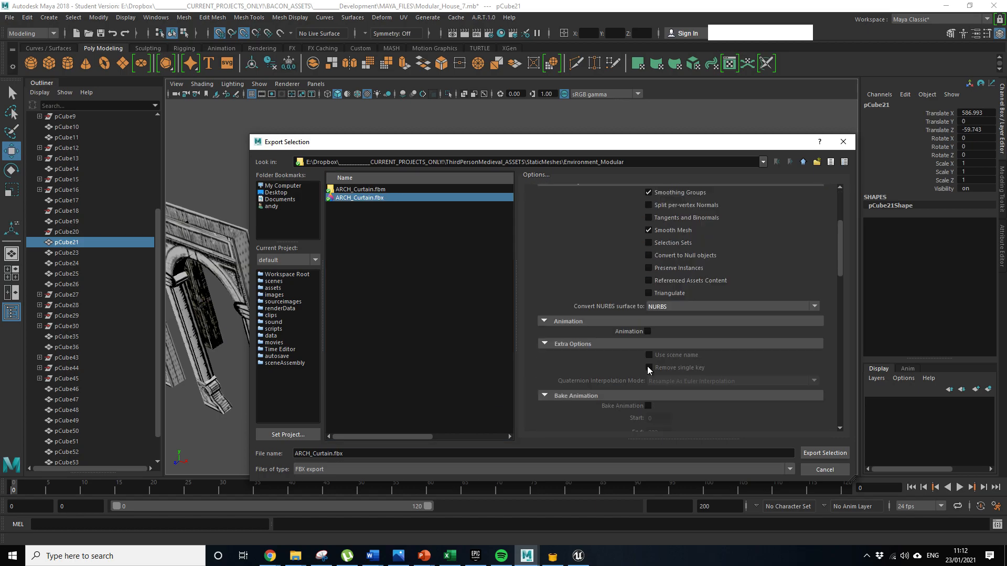
pyautogui.scroll(-4, 648, 349)
pyautogui.scroll(-2, 648, 348)
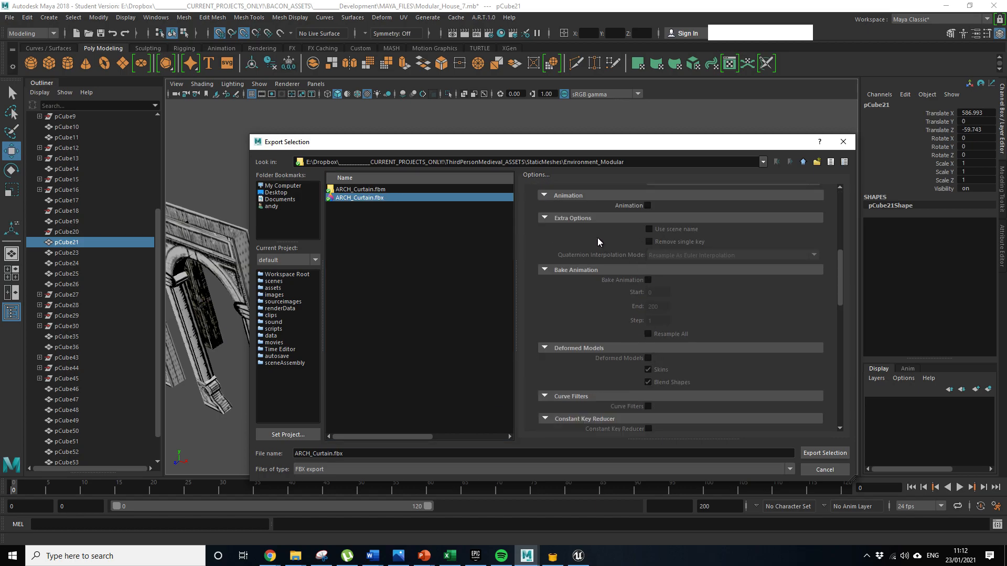
pyautogui.scroll(-3, 637, 312)
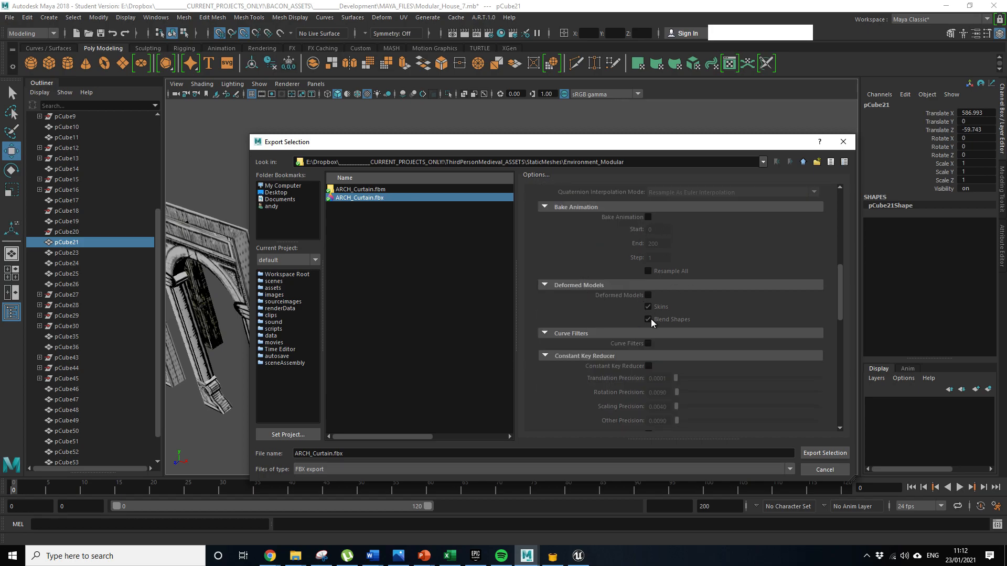
pyautogui.scroll(-10, 644, 338)
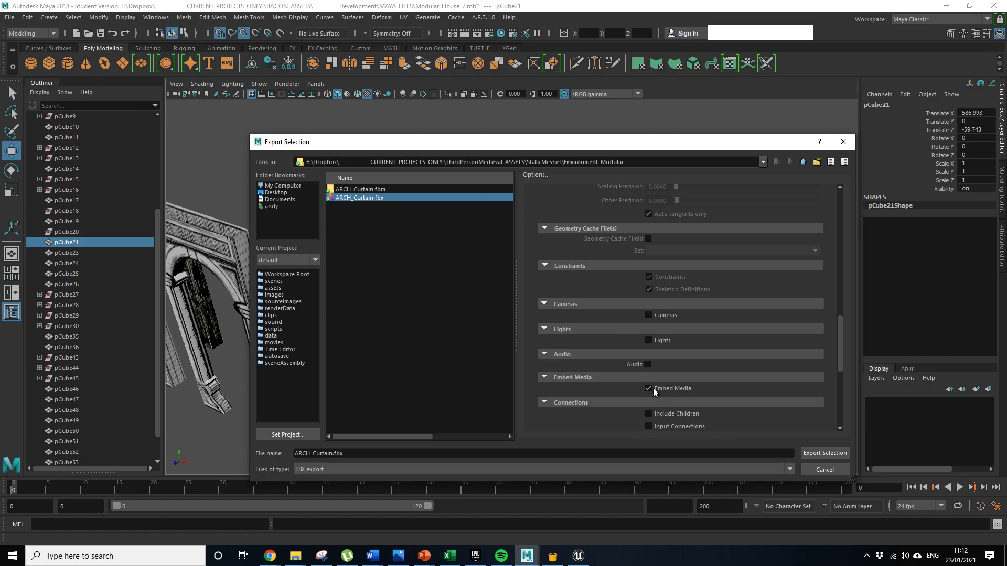
pyautogui.click(816, 455)
pyautogui.click(527, 330)
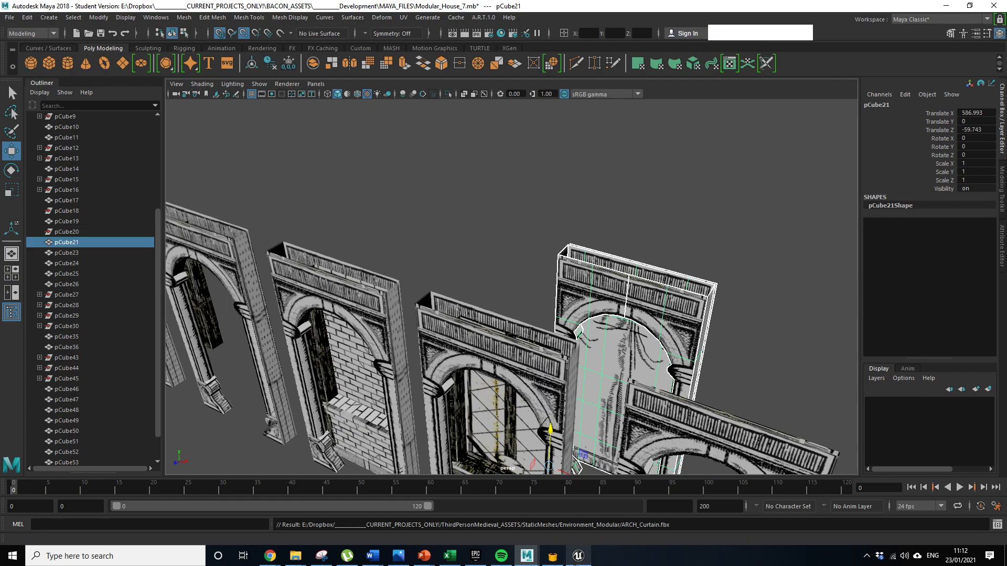
# Switch to Unreal Editor, end the running play session and bring the level's floor into view.
pyautogui.click(577, 558)
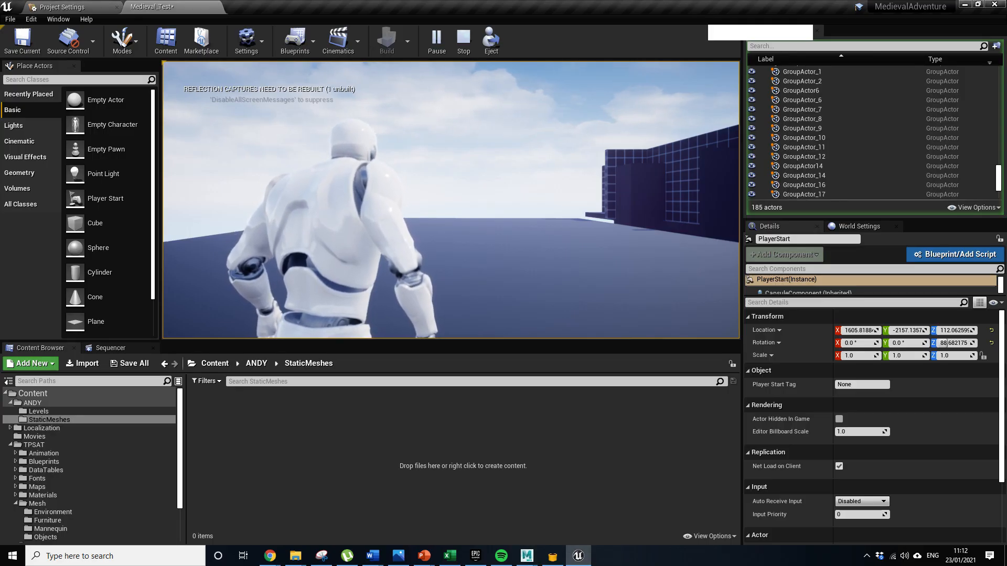
pyautogui.press('w')
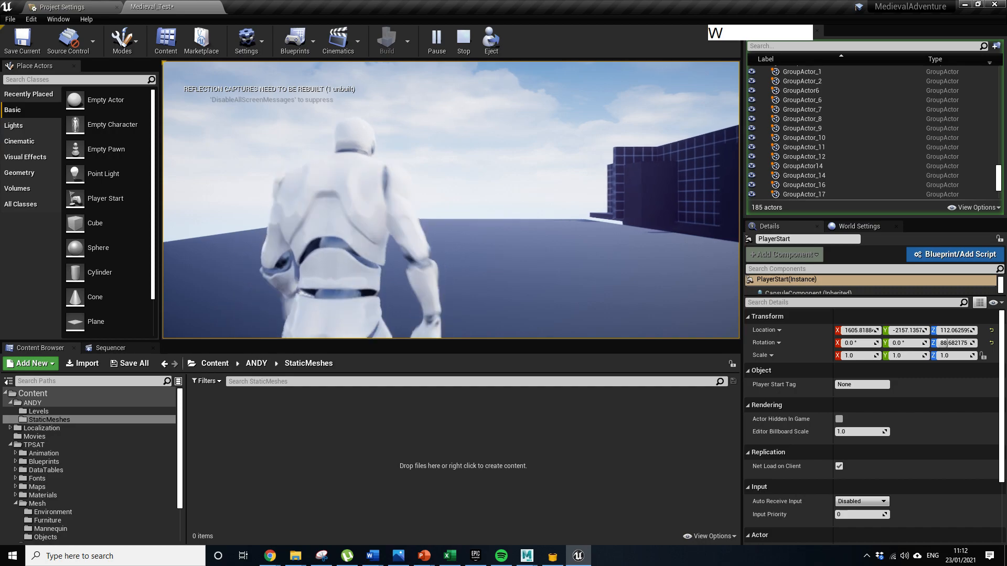
pyautogui.click(451, 199)
pyautogui.press('Escape')
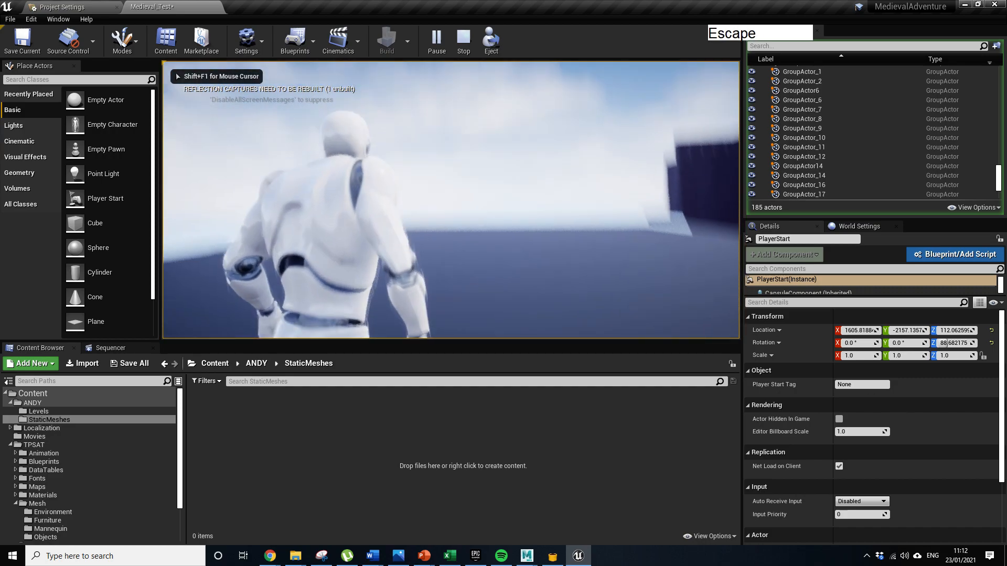
pyautogui.moveTo(490, 216); pyautogui.dragTo(490, 262, button='right')
pyautogui.press('s')
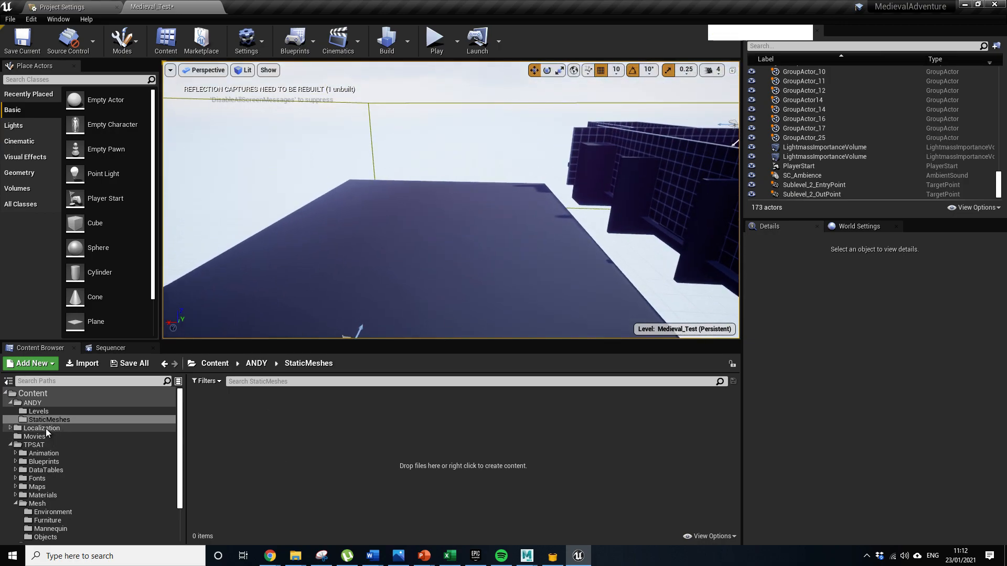
# Import ARCH_Curtain.fbx from the Environment_Modular folder into ANDY/StaticMeshes, keeping the FBX import options as they are.
pyautogui.click(39, 403)
pyautogui.doubleClick(273, 412)
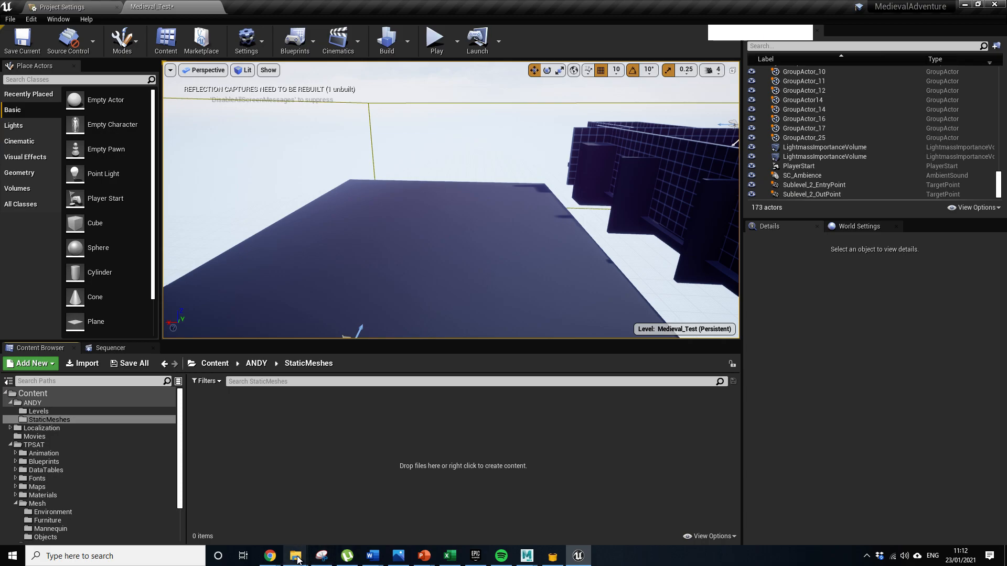
pyautogui.moveTo(295, 556)
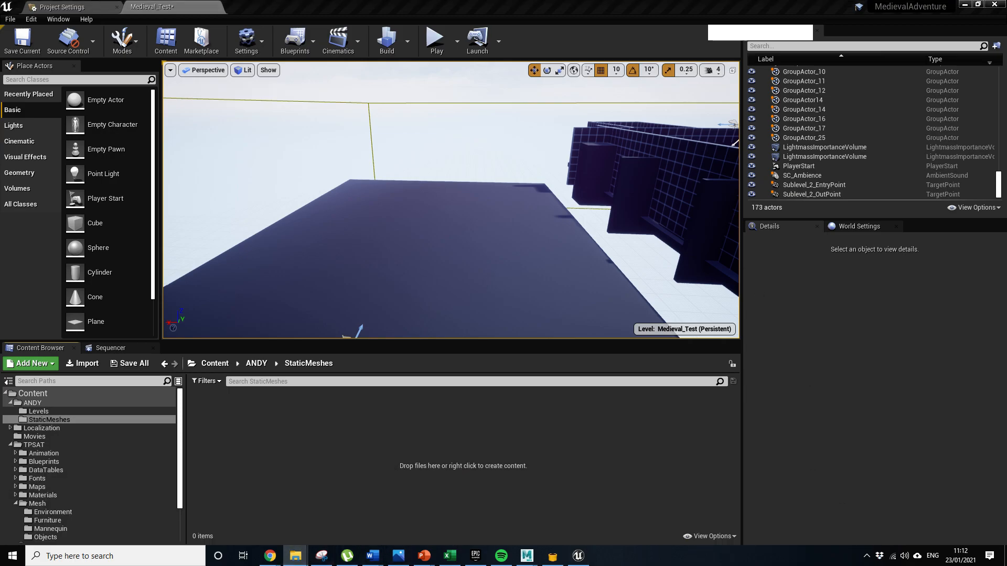
pyautogui.moveTo(1006, 52); pyautogui.dragTo(691, 55)
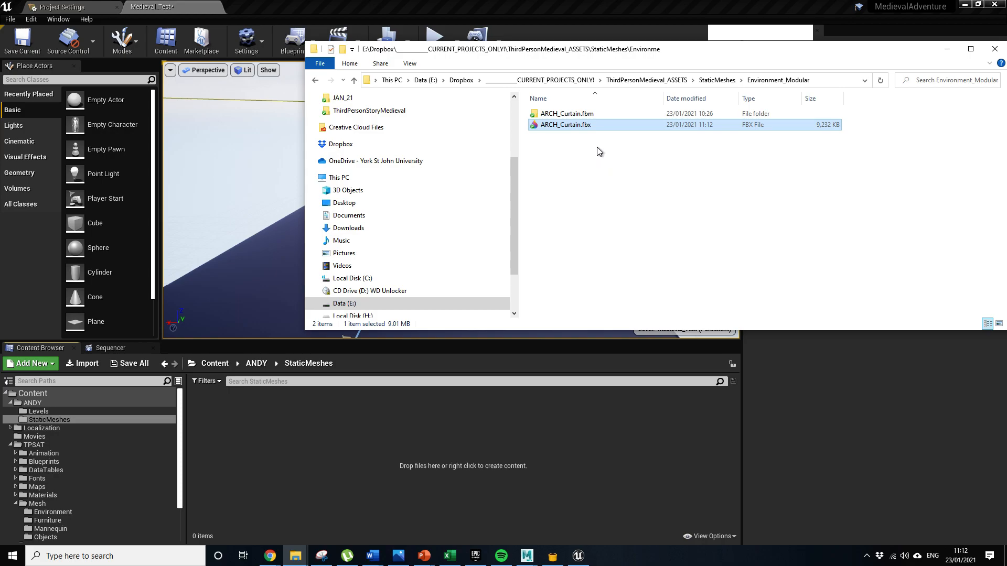
pyautogui.moveTo(576, 127); pyautogui.dragTo(234, 481)
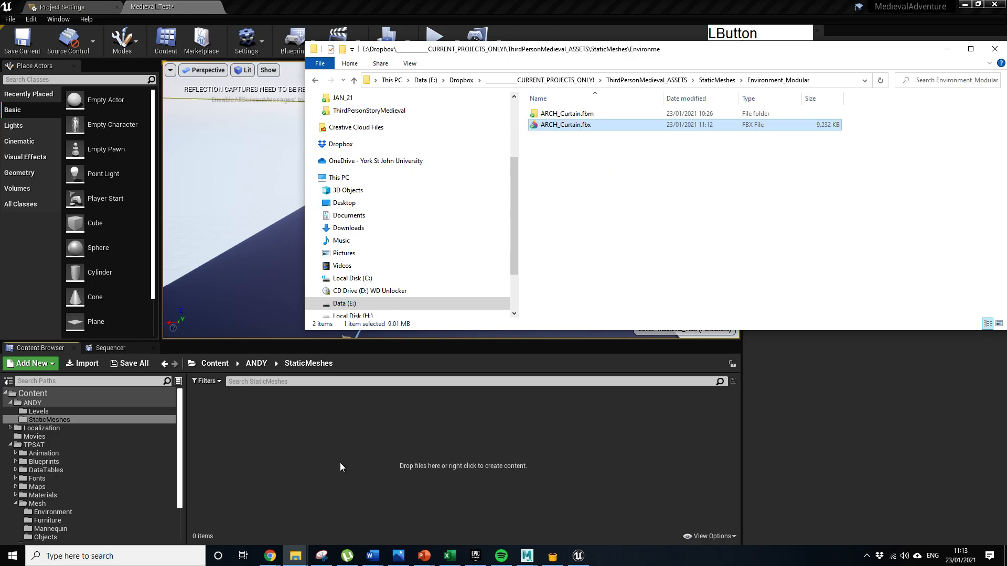
pyautogui.moveTo(318, 465); pyautogui.dragTo(318, 465)
pyautogui.moveTo(730, 59); pyautogui.dragTo(577, 1)
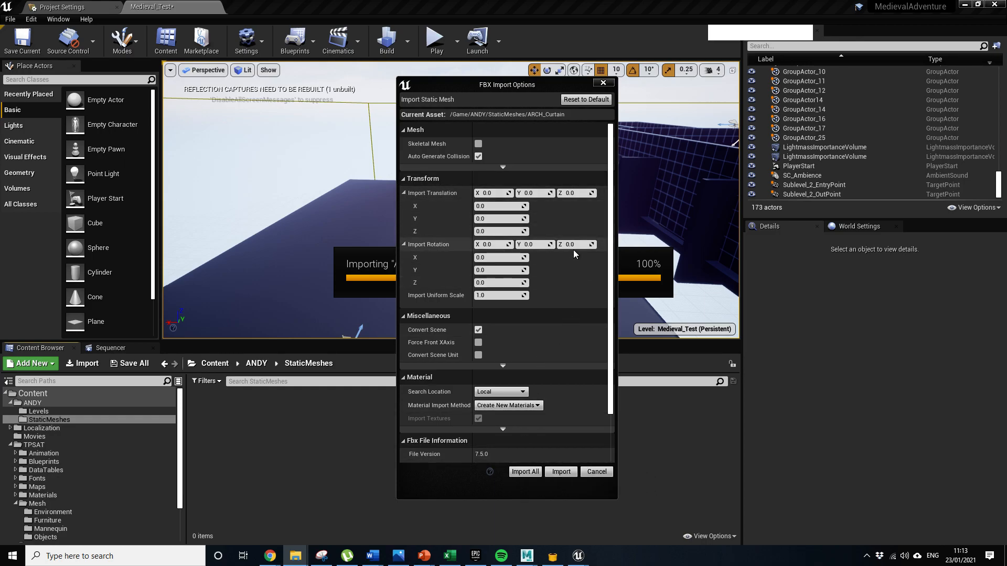
pyautogui.click(526, 472)
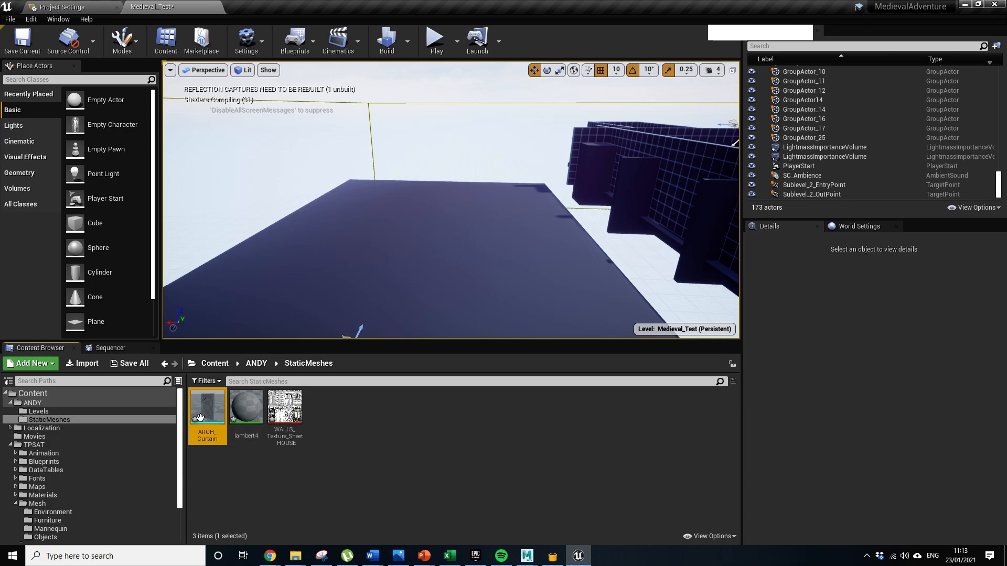
# Place the ARCH_Curtain mesh on the floor of the level at about X 1520, Y -1500, Z 20.
pyautogui.moveTo(208, 416); pyautogui.dragTo(423, 226)
pyautogui.press('w')
pyautogui.moveTo(423, 226); pyautogui.dragTo(455, 292, button='right')
pyautogui.press('a')
pyautogui.press('w')
pyautogui.moveTo(520, 307); pyautogui.dragTo(519, 307, button='right')
pyautogui.moveTo(483, 243); pyautogui.dragTo(483, 243, button='right')
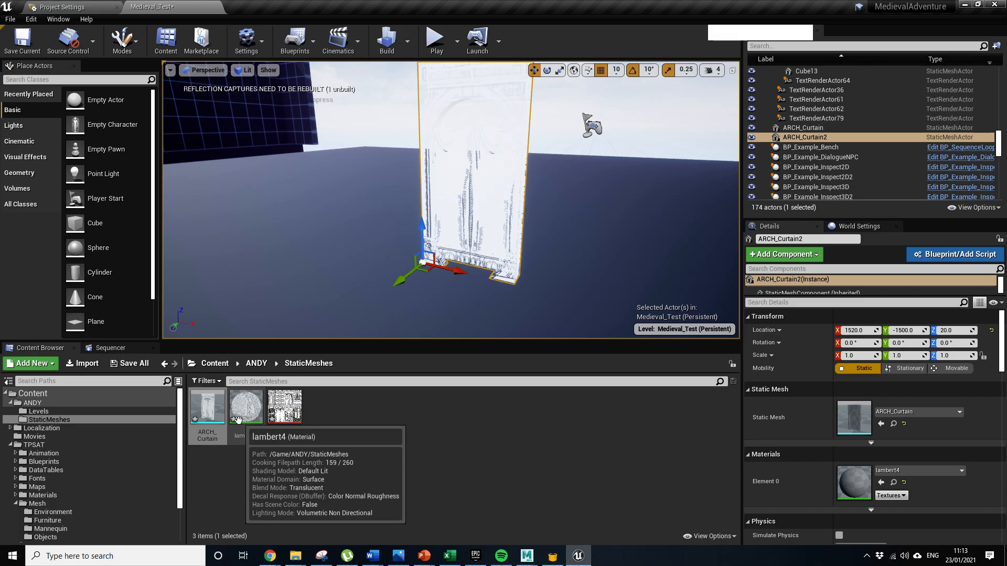
# Set the lambert4 material's blend mode to Opaque, save the material and close its editor.
pyautogui.doubleClick(243, 420)
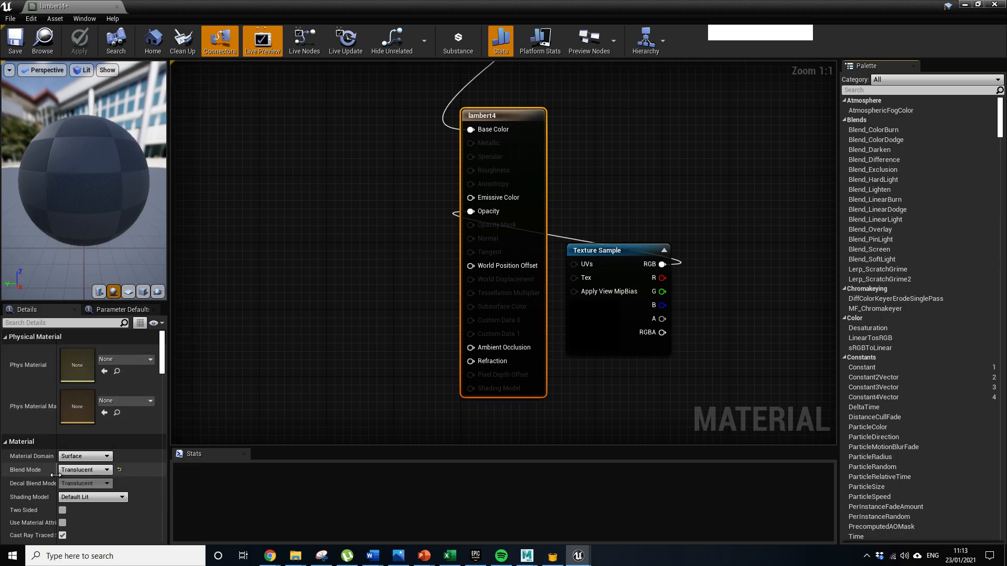
pyautogui.click(107, 470)
pyautogui.click(78, 479)
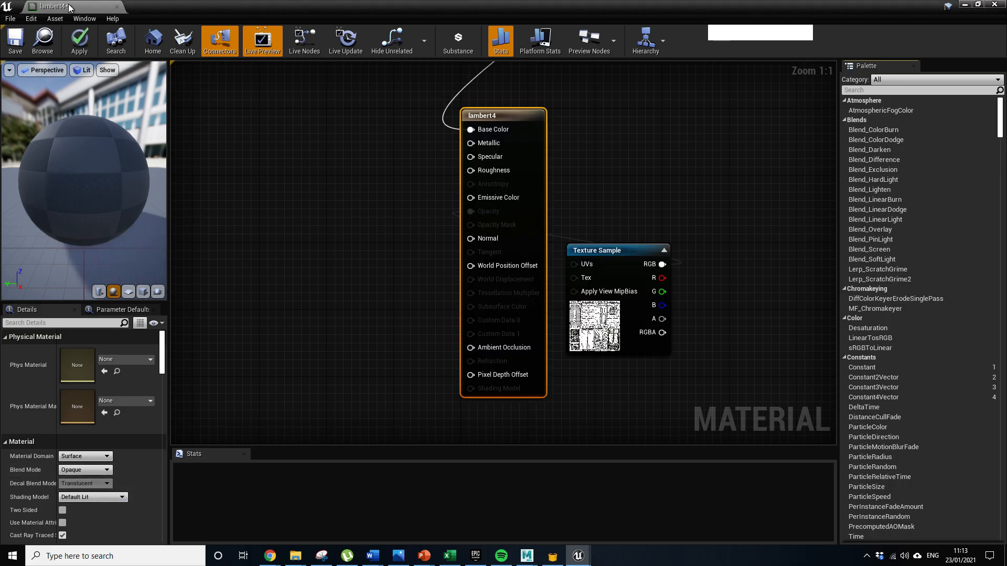
pyautogui.moveTo(645, 165); pyautogui.dragTo(616, 230, button='right')
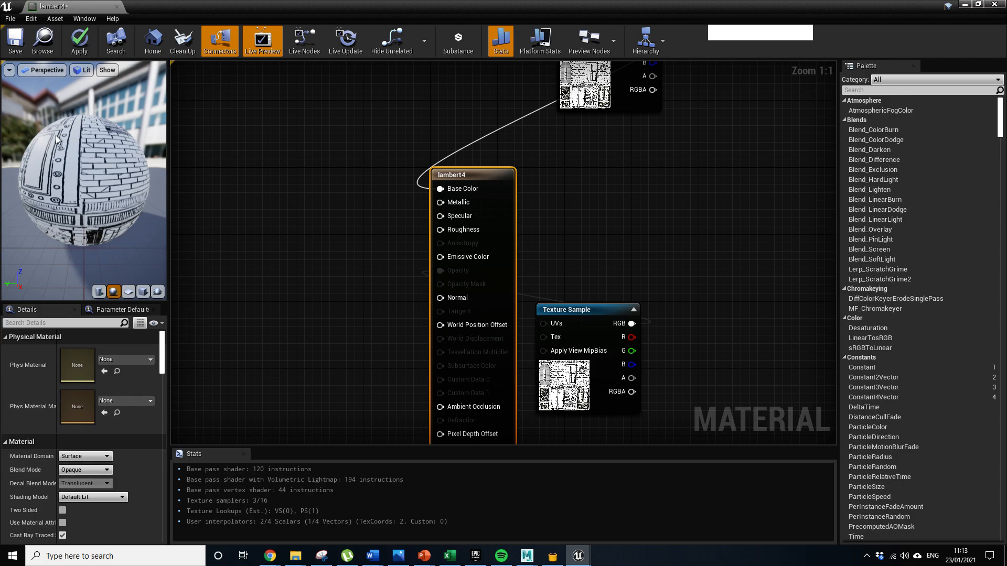
pyautogui.click(16, 41)
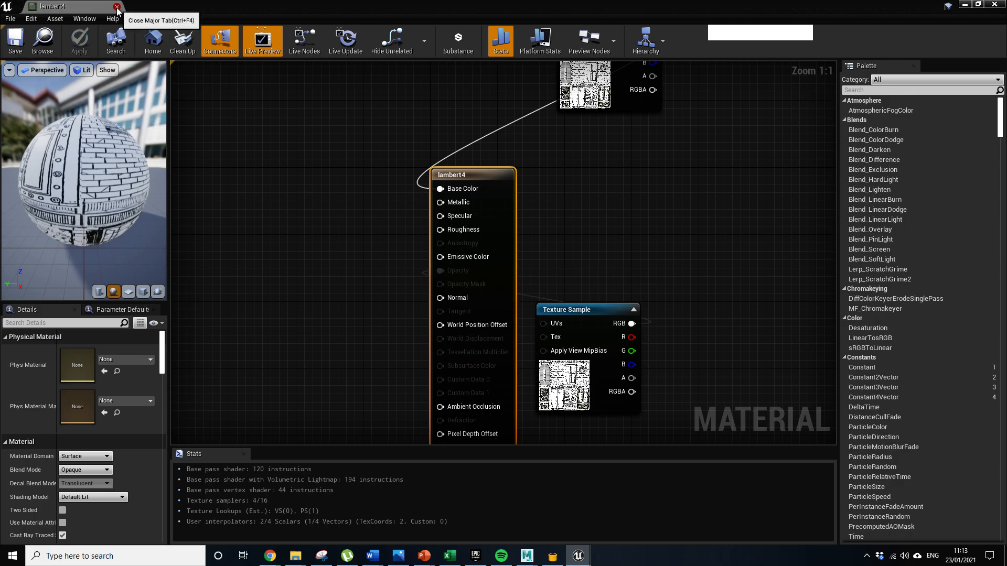
pyautogui.click(116, 6)
# Scale the placed curtained archway to 10 on the X, Y and Z axes.
pyautogui.moveTo(567, 290); pyautogui.dragTo(508, 284, button='right')
pyautogui.press('a')
pyautogui.press('s')
pyautogui.press('d')
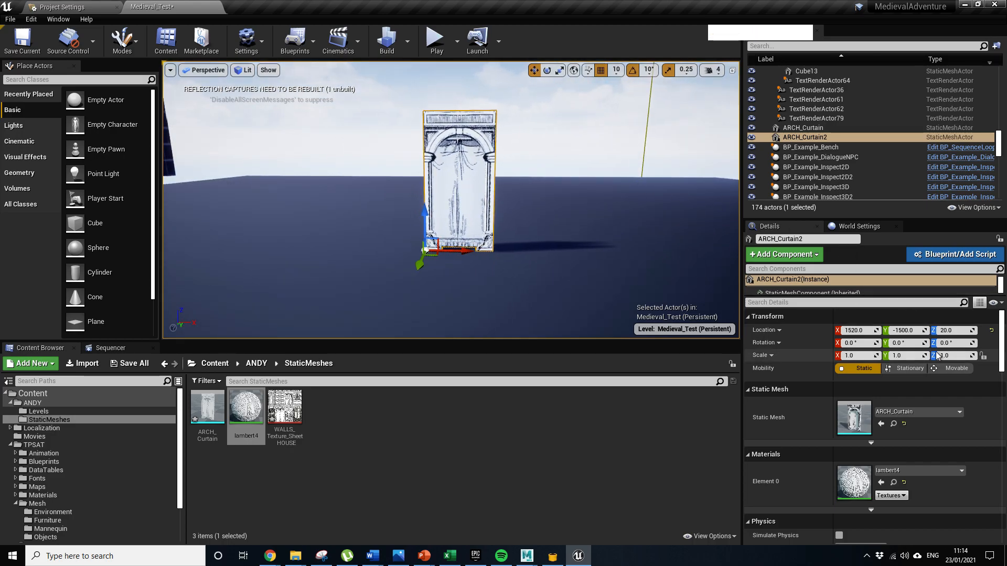
pyautogui.click(859, 356)
pyautogui.write('10')
pyautogui.click(909, 356)
pyautogui.press('BackSpace')
pyautogui.write('1')
pyautogui.click(943, 355)
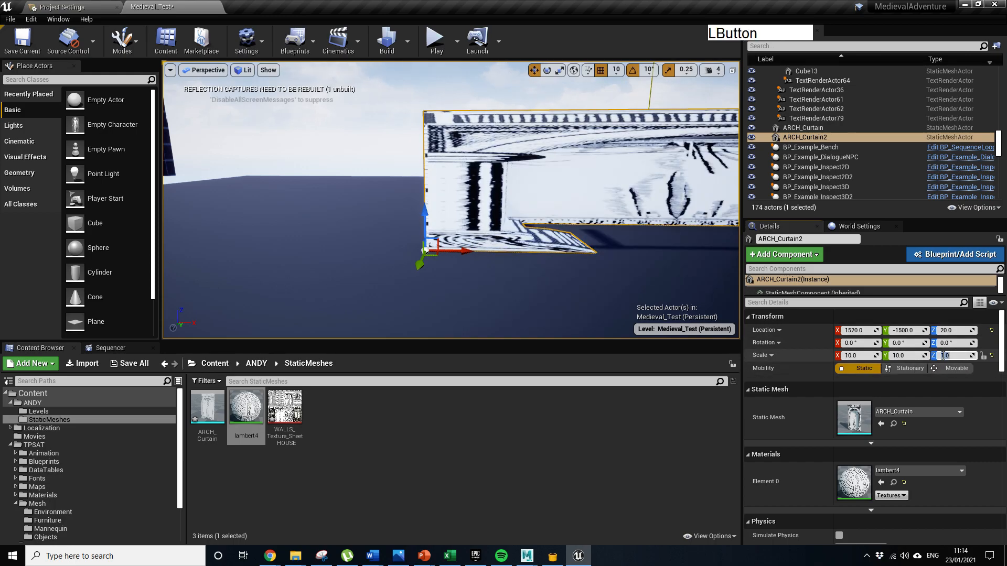
pyautogui.press('Return')
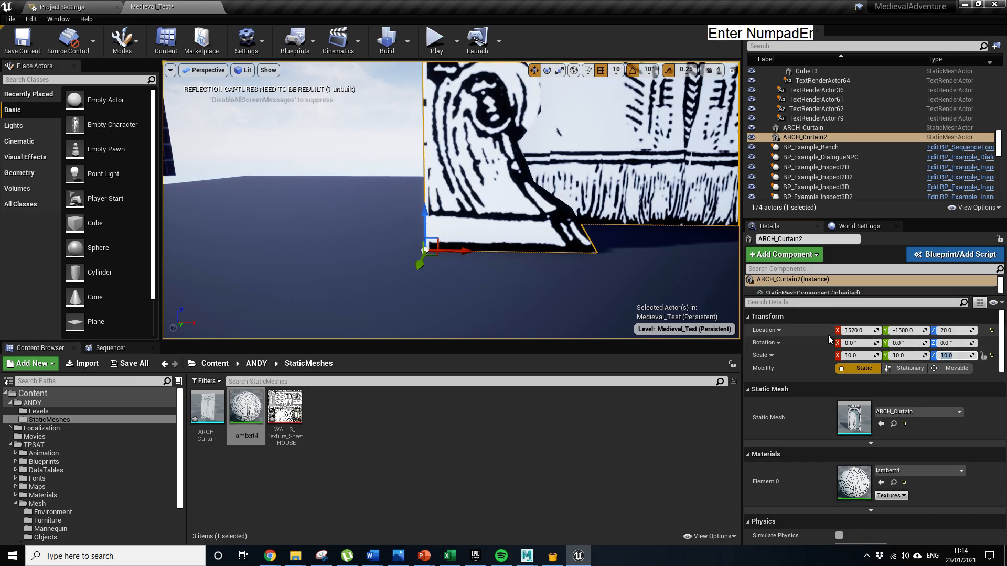
pyautogui.press('s')
pyautogui.moveTo(577, 226); pyautogui.dragTo(636, 215, button='right')
pyautogui.press('s')
pyautogui.press('a')
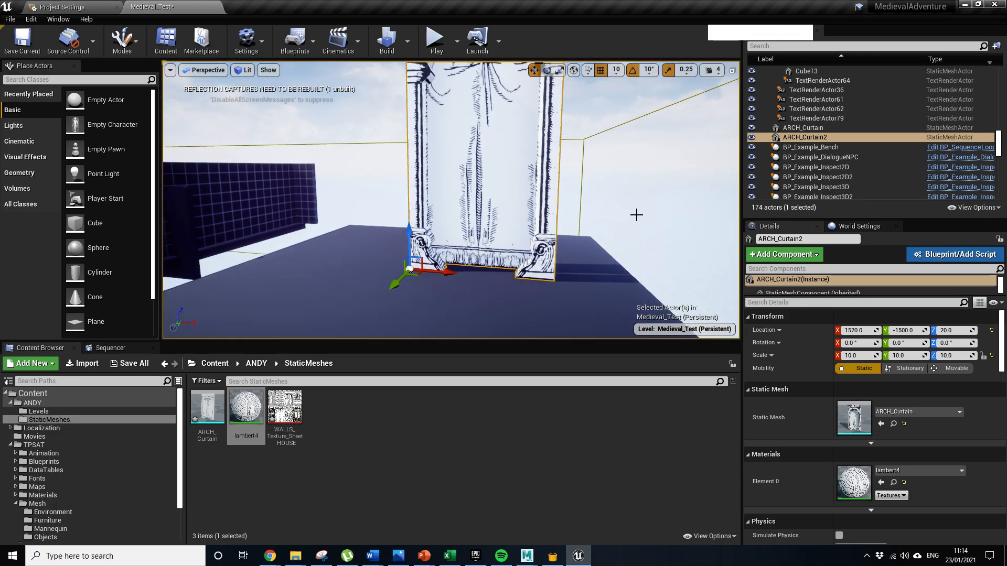